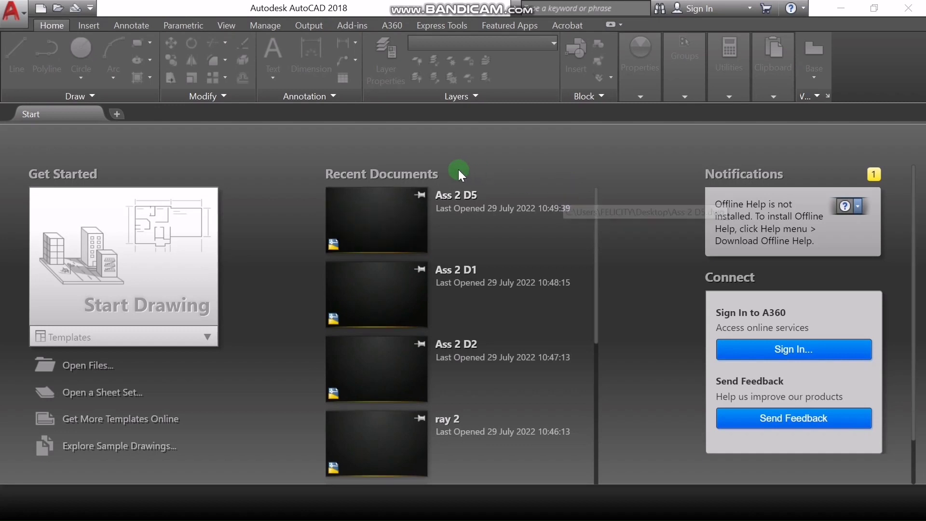
# Create a new drawing from the "acadISO -Named Plot Styles" template
pyautogui.click(24, 10)
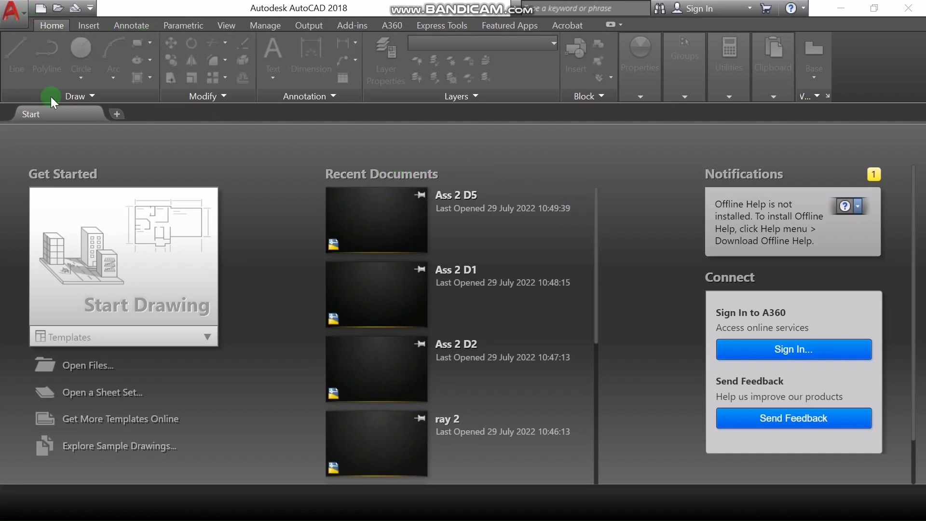
pyautogui.click(63, 101)
pyautogui.hotkey('ctrl', 'n')
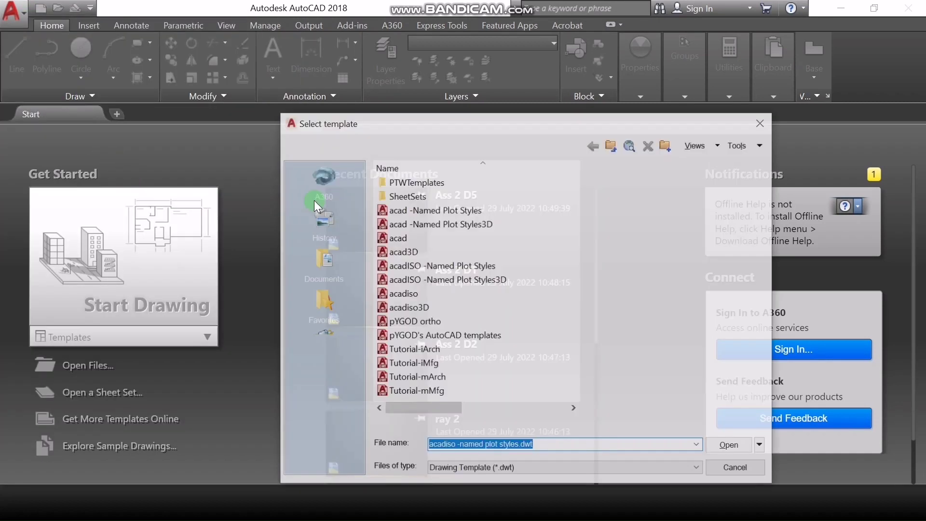
pyautogui.click(412, 266)
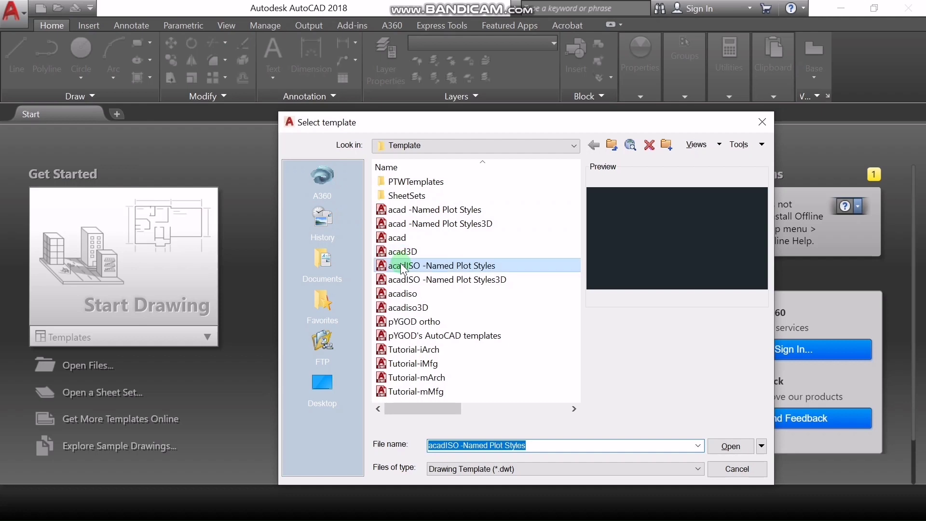
pyautogui.click(731, 446)
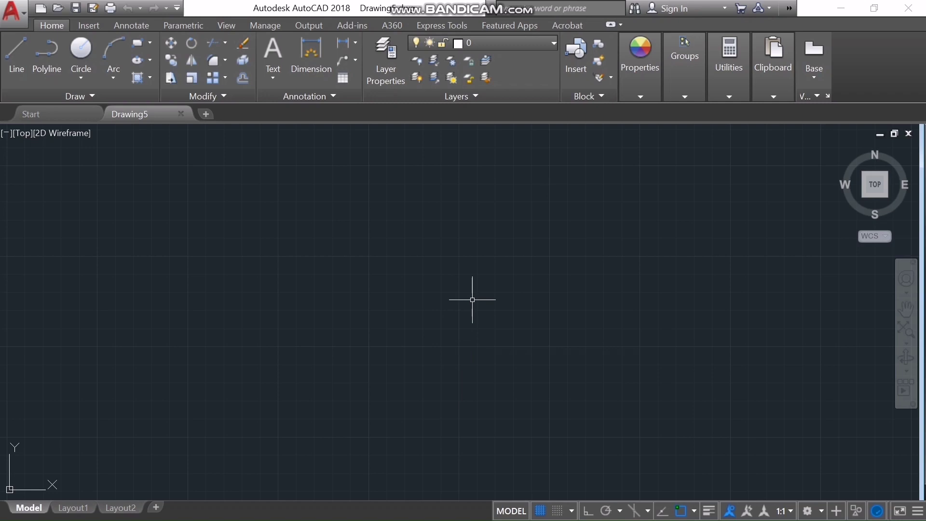
# Configure the drawing units with Fractional length type and Inches as the insertion scale
pyautogui.write('u')
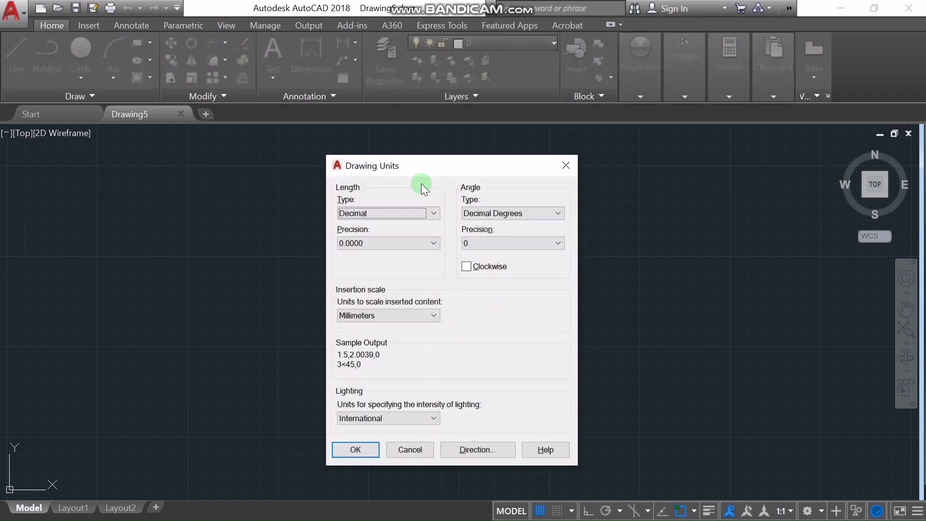
pyautogui.click(378, 212)
pyautogui.click(365, 254)
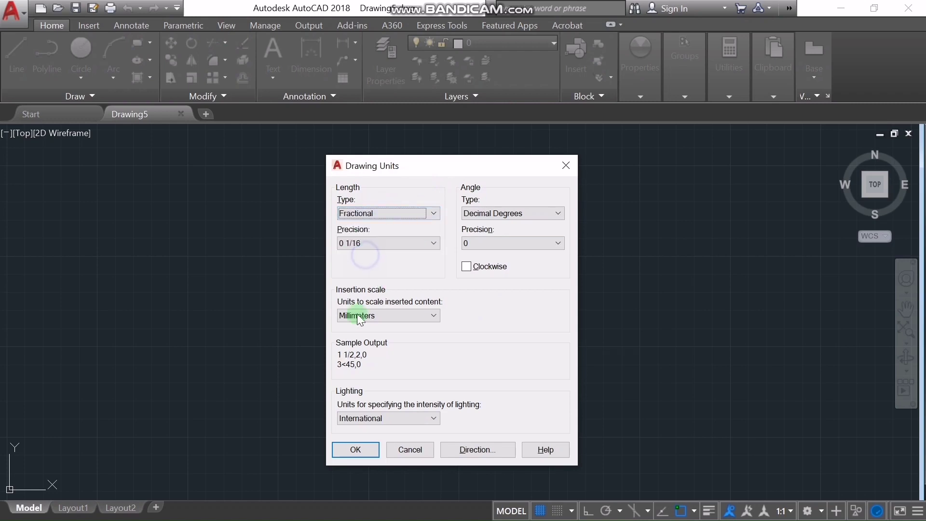
pyautogui.click(360, 316)
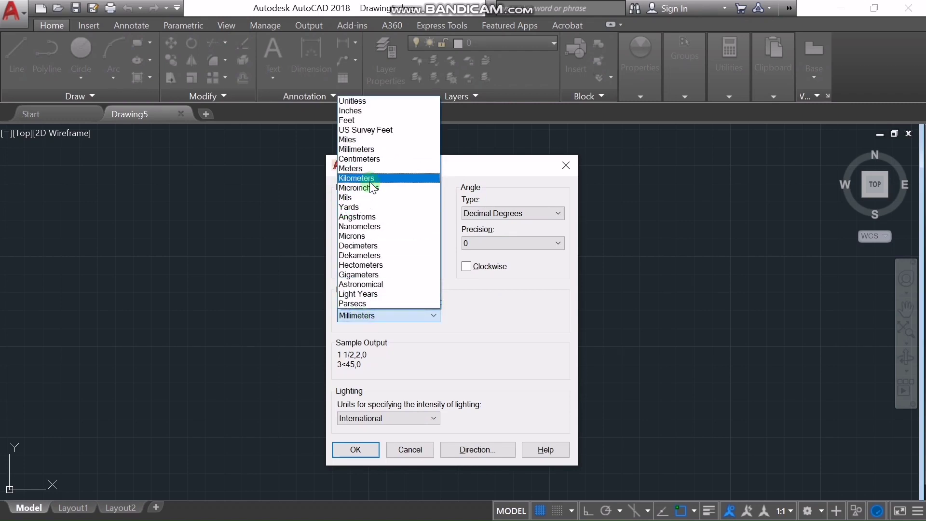
pyautogui.click(369, 110)
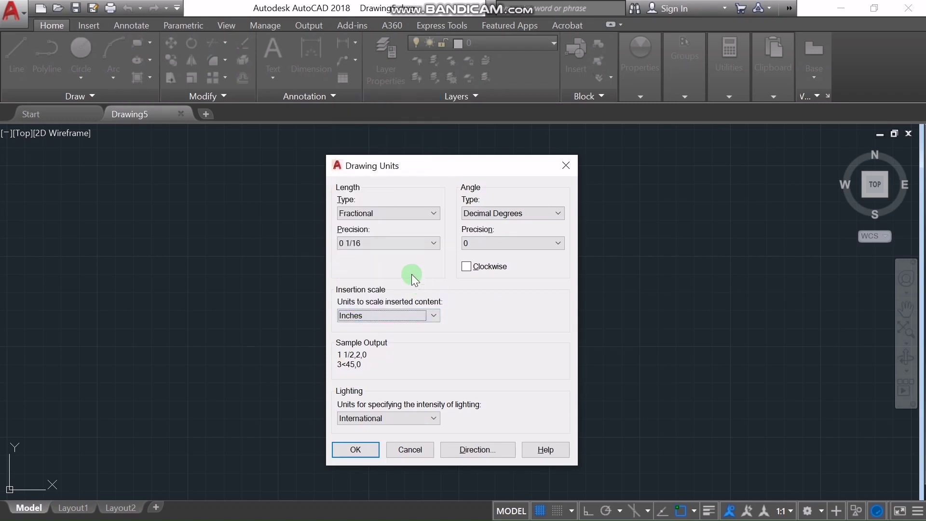
pyautogui.click(367, 450)
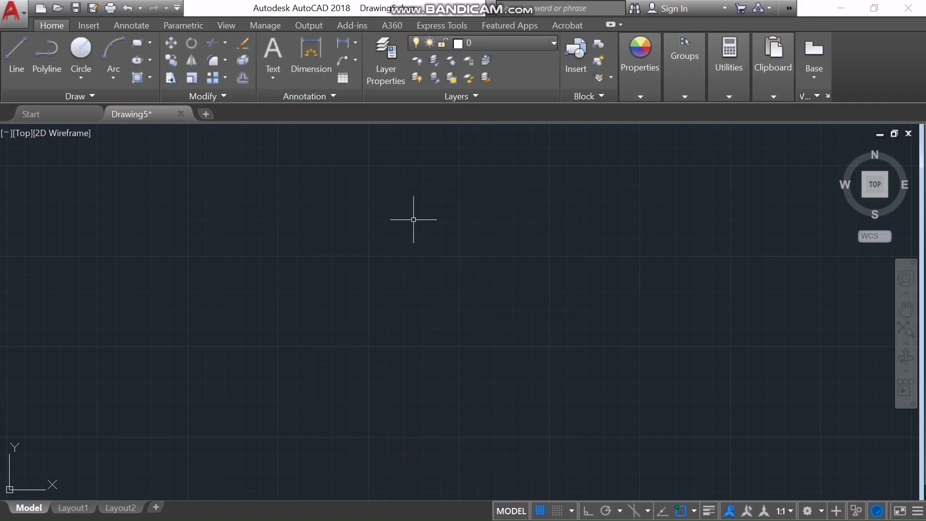
pyautogui.click(907, 343)
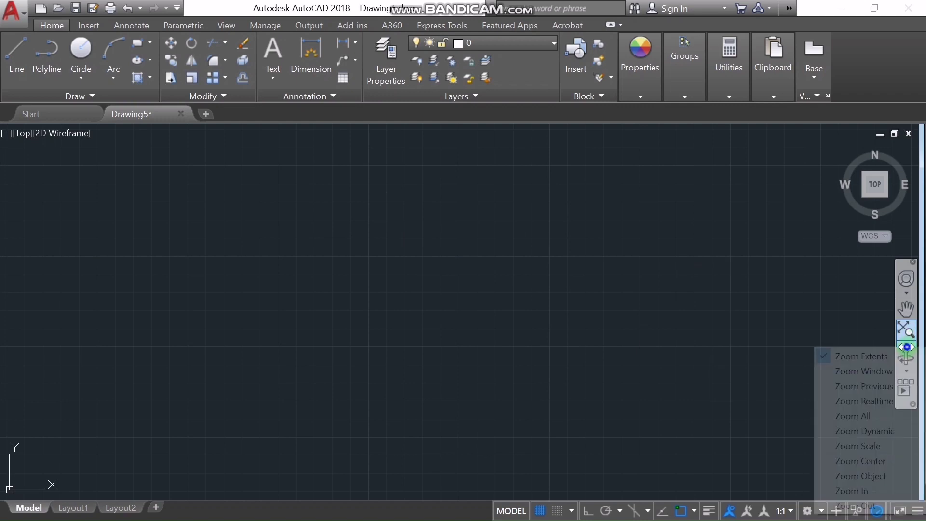
pyautogui.click(863, 416)
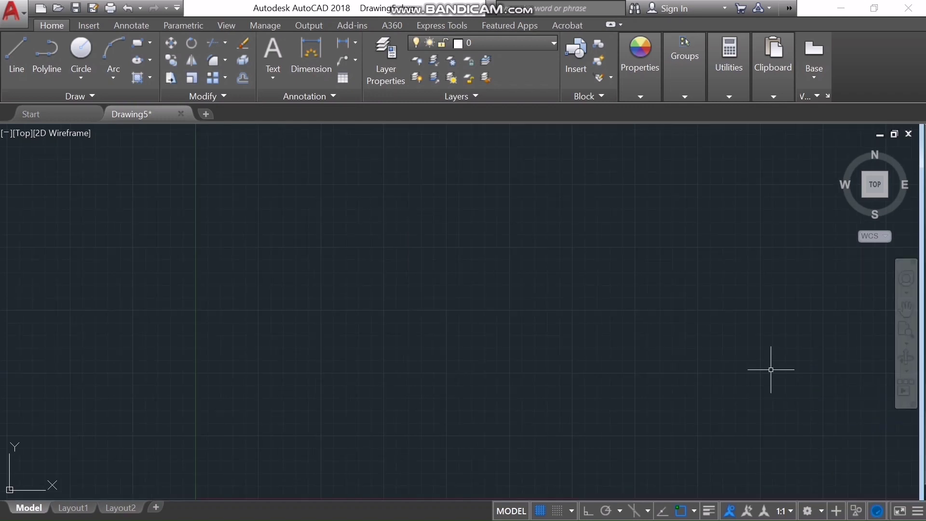
# Switch to the Auto Cad Assignment PDF in Acrobat, examine the handwheel's concentric circles and keyway, and return to AutoCAD
pyautogui.hotkey('alt', 'Tab')
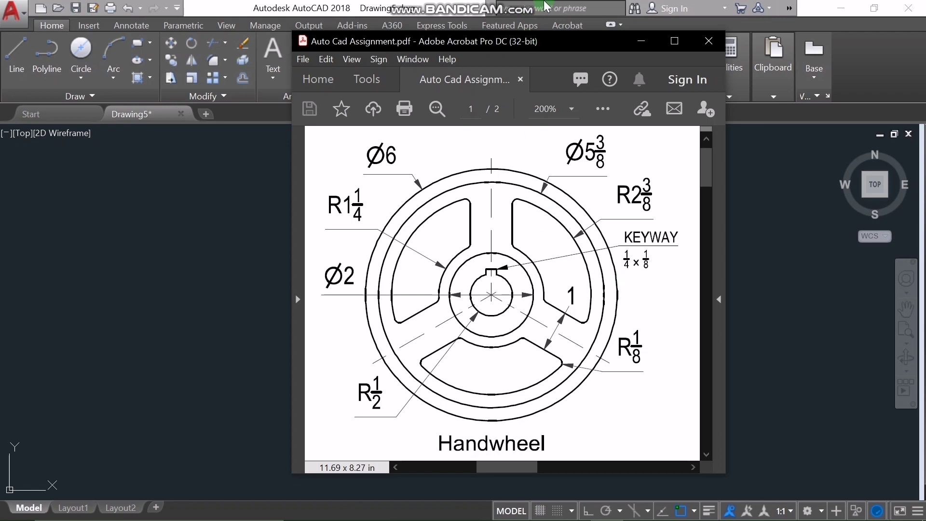
pyautogui.moveTo(546, 6)
pyautogui.click(582, 7)
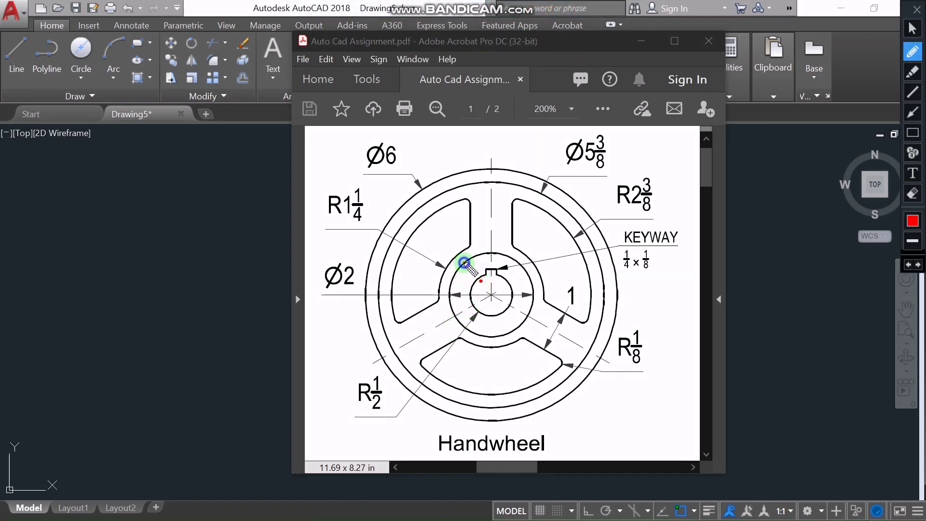
pyautogui.click(464, 263)
pyautogui.click(453, 257)
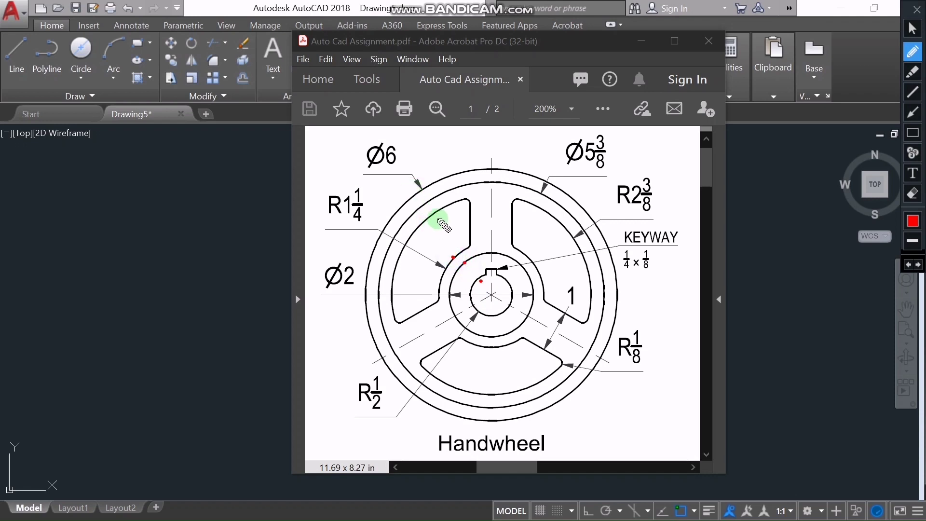
pyautogui.click(443, 211)
pyautogui.click(427, 206)
pyautogui.click(412, 197)
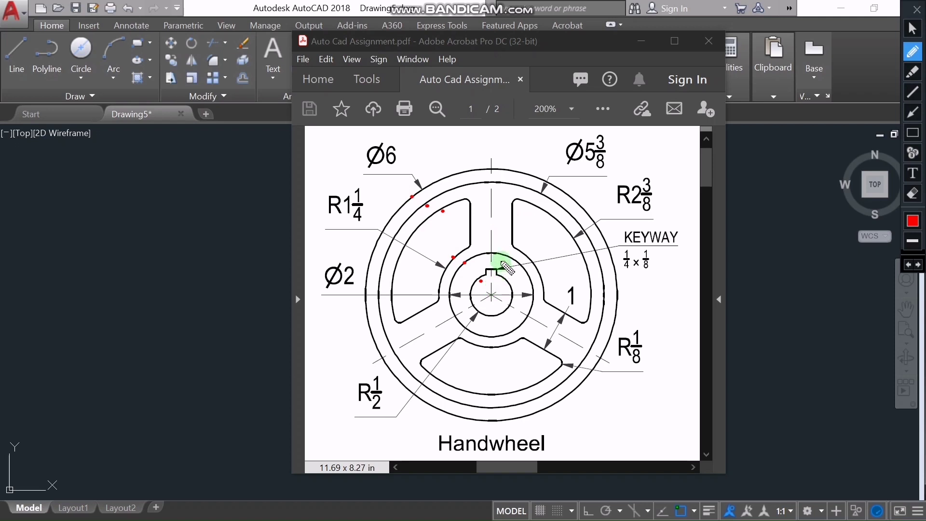
pyautogui.moveTo(501, 262)
pyautogui.mouseDown()
pyautogui.moveTo(481, 269)
pyautogui.moveTo(504, 286)
pyautogui.moveTo(498, 254)
pyautogui.moveTo(507, 270)
pyautogui.mouseUp()
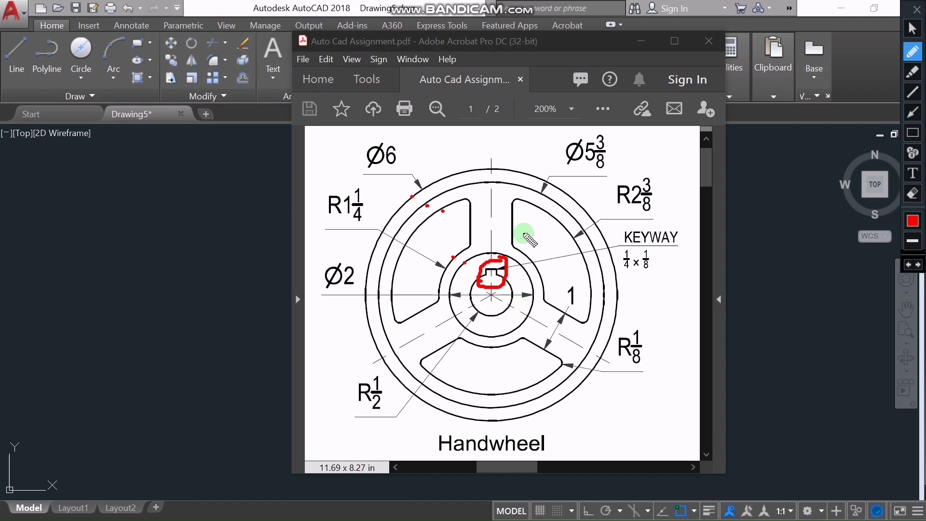
pyautogui.press('Escape')
pyautogui.moveTo(492, 317); pyautogui.dragTo(524, 290)
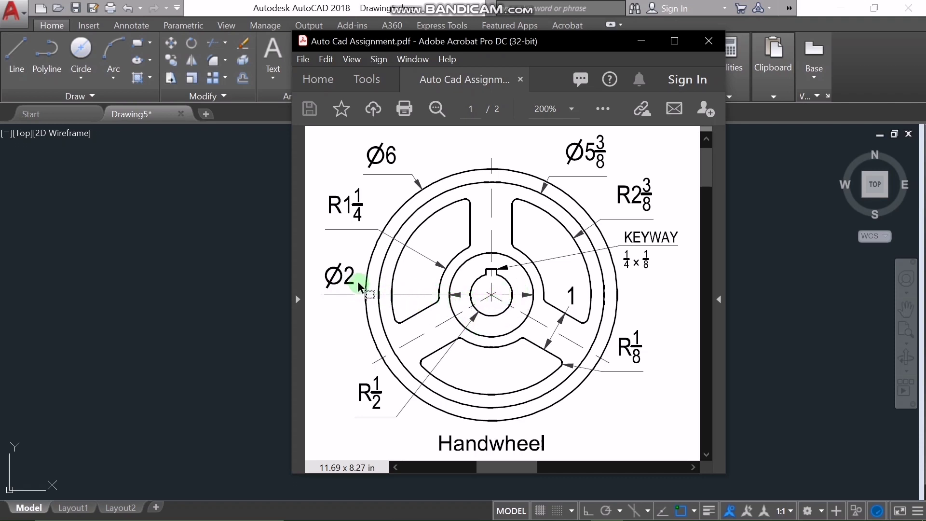
pyautogui.click(495, 3)
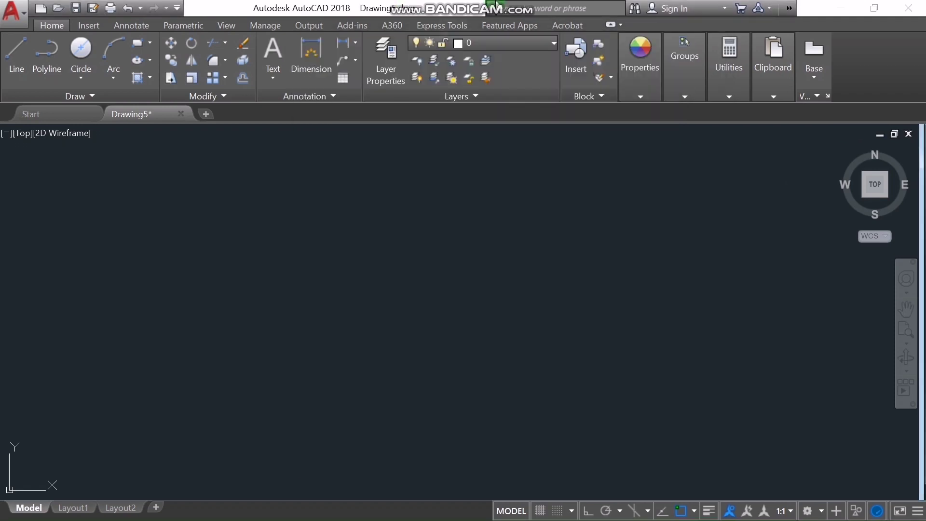
# Draw a circle with a radius of 1/2 inch near the middle of the drawing area for the handwheel's bore
pyautogui.click(89, 79)
pyautogui.click(87, 99)
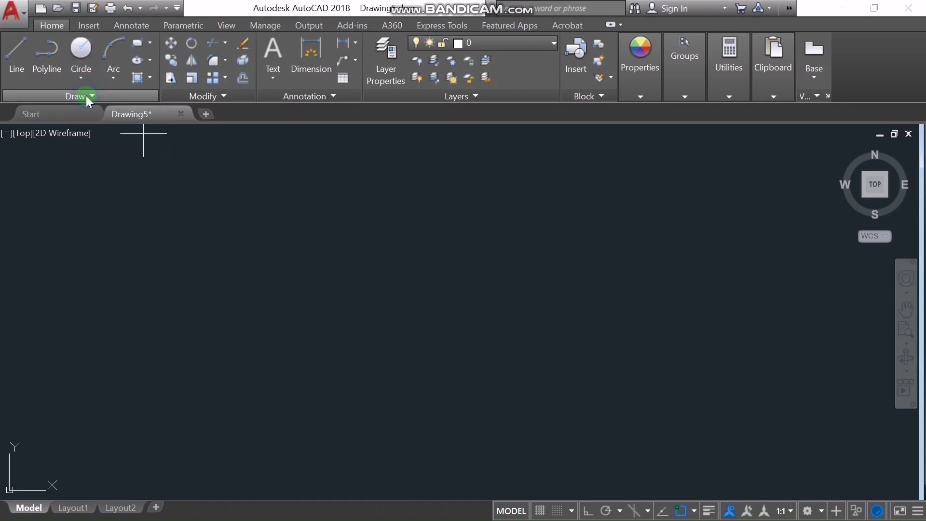
pyautogui.click(444, 303)
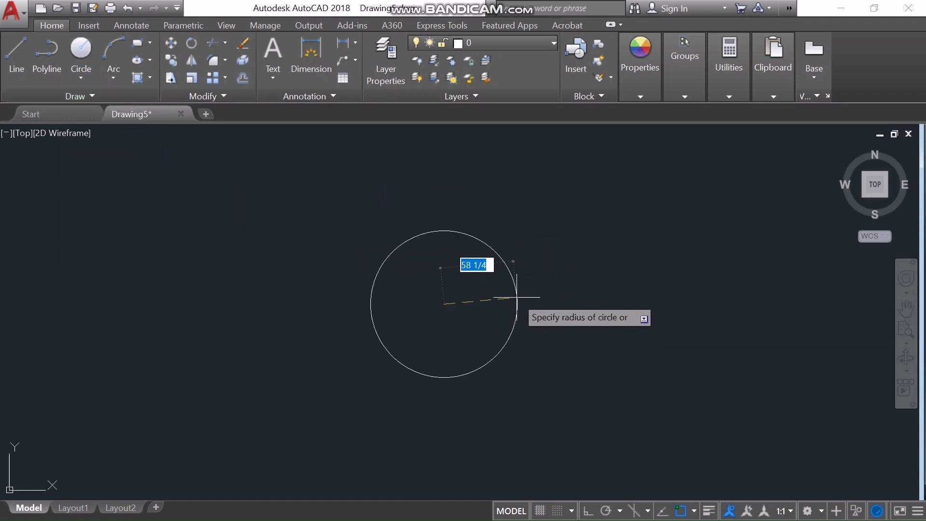
pyautogui.write('1/2')
pyautogui.press('Return')
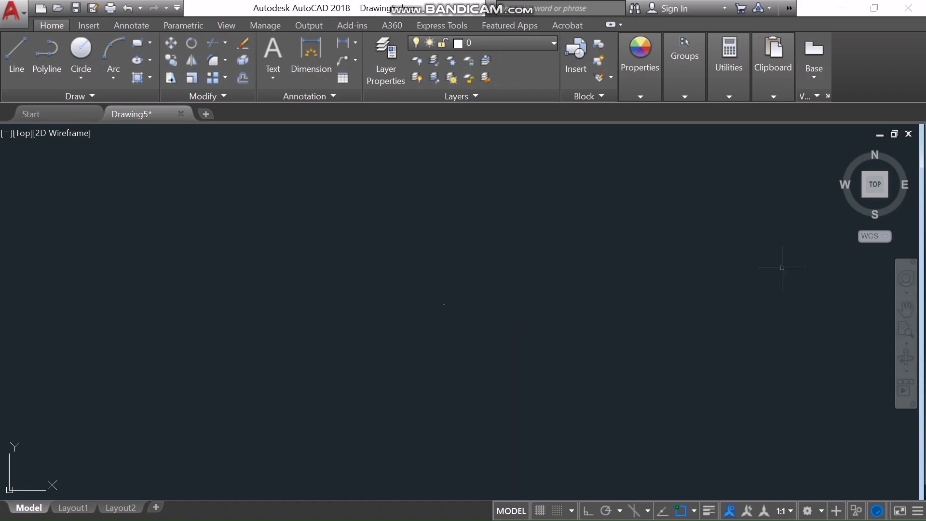
# Magnify the area around the bore circle to examine it at a workable size
pyautogui.click(907, 343)
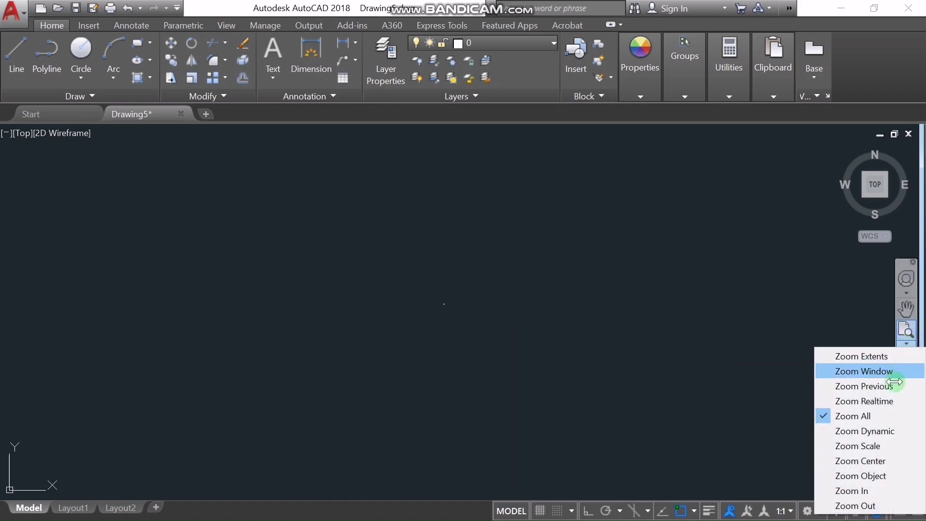
pyautogui.click(864, 371)
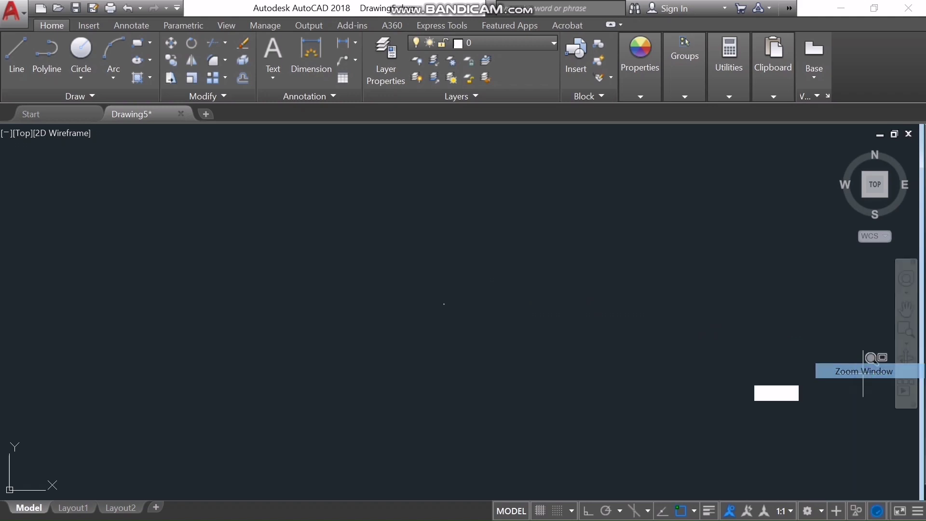
pyautogui.click(436, 287)
pyautogui.click(478, 322)
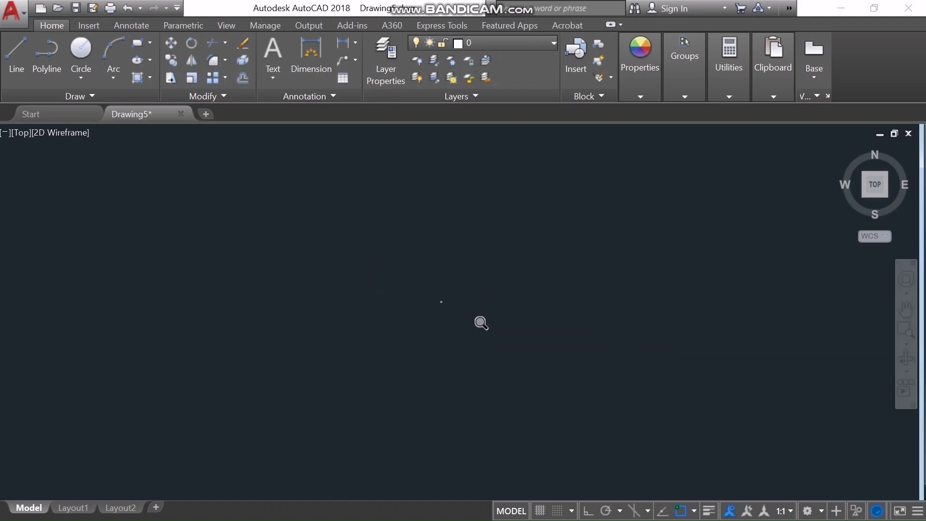
pyautogui.press('Return')
pyautogui.click(294, 153)
pyautogui.click(472, 343)
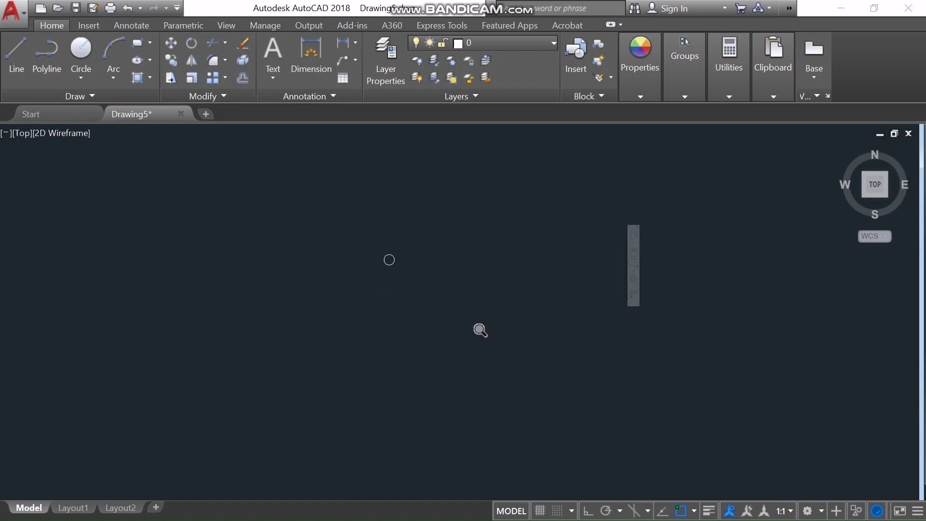
pyautogui.press('Return')
pyautogui.click(345, 230)
pyautogui.click(531, 421)
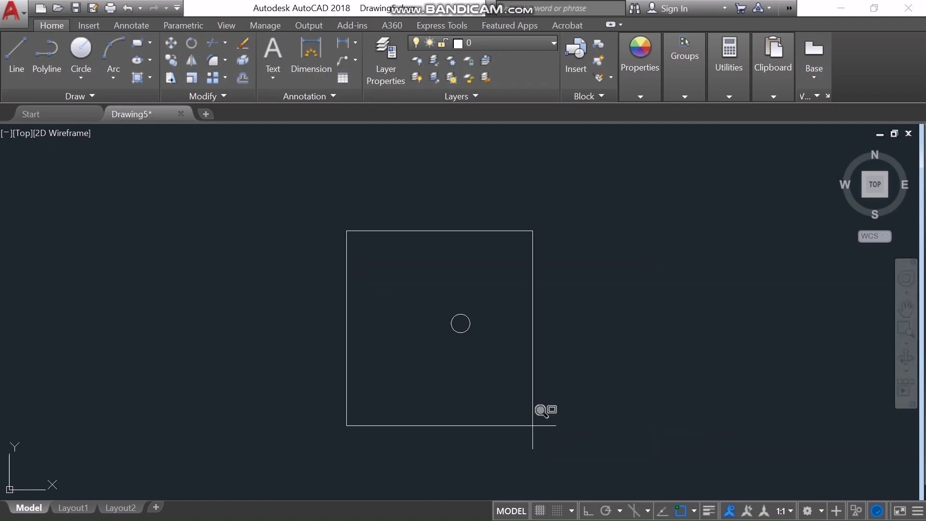
pyautogui.moveTo(599, 234); pyautogui.dragTo(540, 271, button='middle')
pyautogui.press('Return')
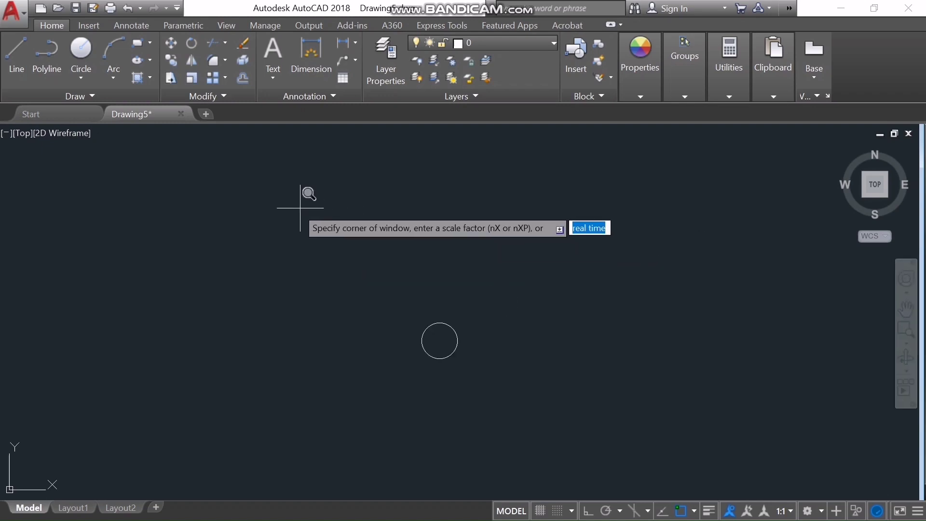
pyautogui.click(297, 221)
pyautogui.click(573, 495)
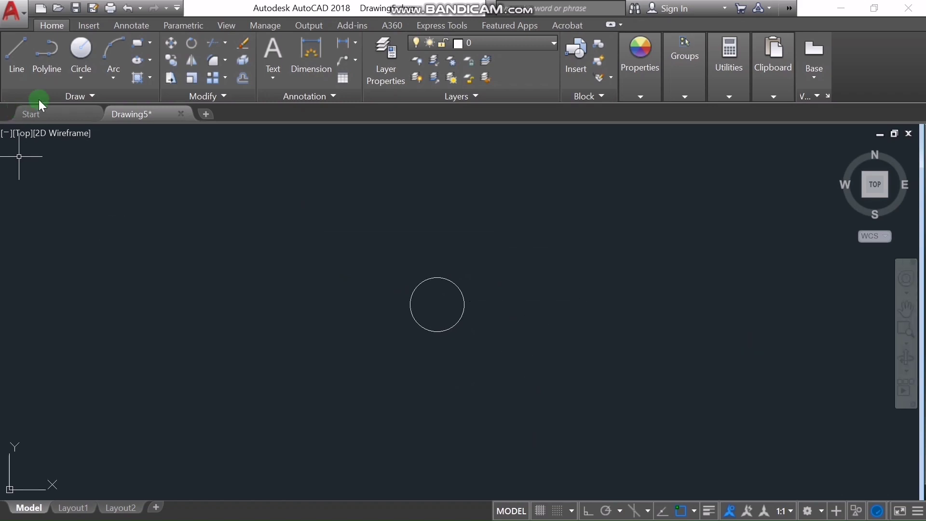
# Draw a circle with a diameter of 2 inches, concentric with the bore circle
pyautogui.click(79, 77)
pyautogui.click(87, 112)
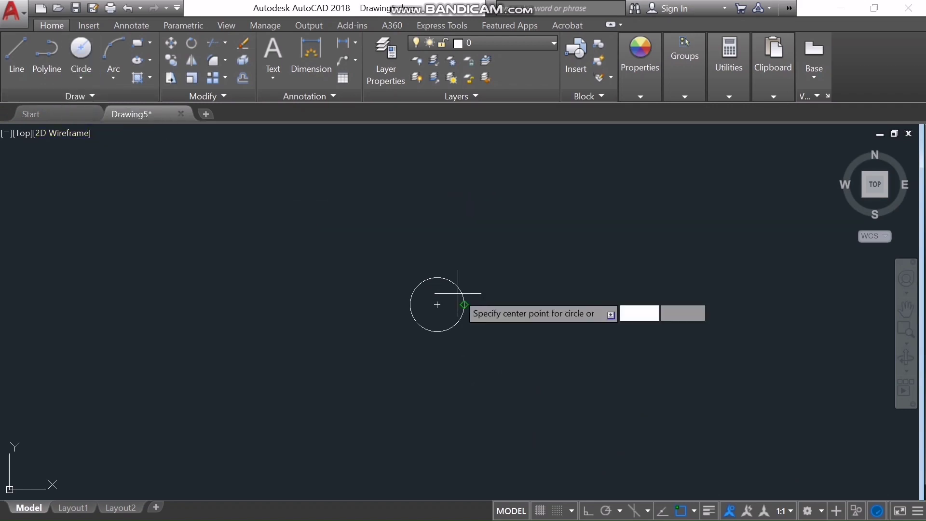
pyautogui.click(437, 305)
pyautogui.write('2')
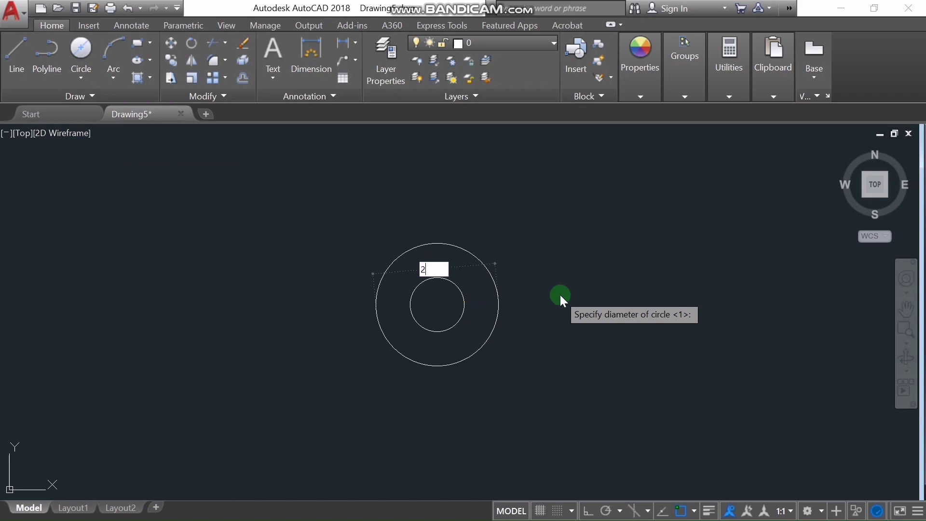
pyautogui.press('Return')
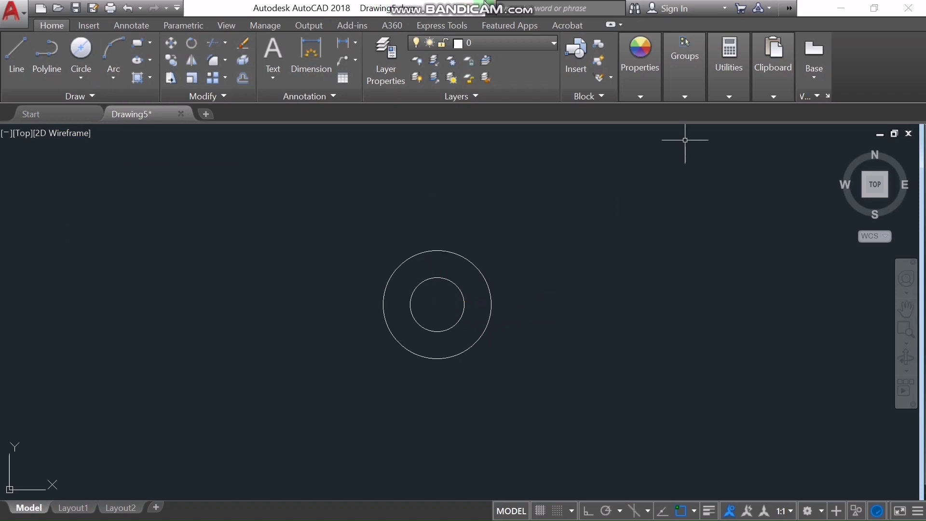
# Check the hub radius in the handwheel PDF and draw a concentric circle with a radius of 1-1/4 inches around the 2-inch circle
pyautogui.hotkey('alt', 'Tab')
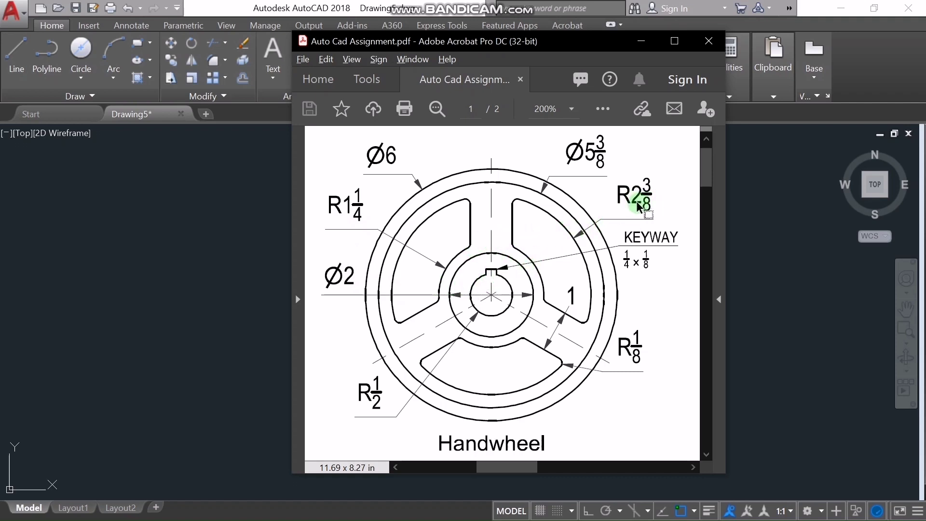
pyautogui.hotkey('alt', 'Tab')
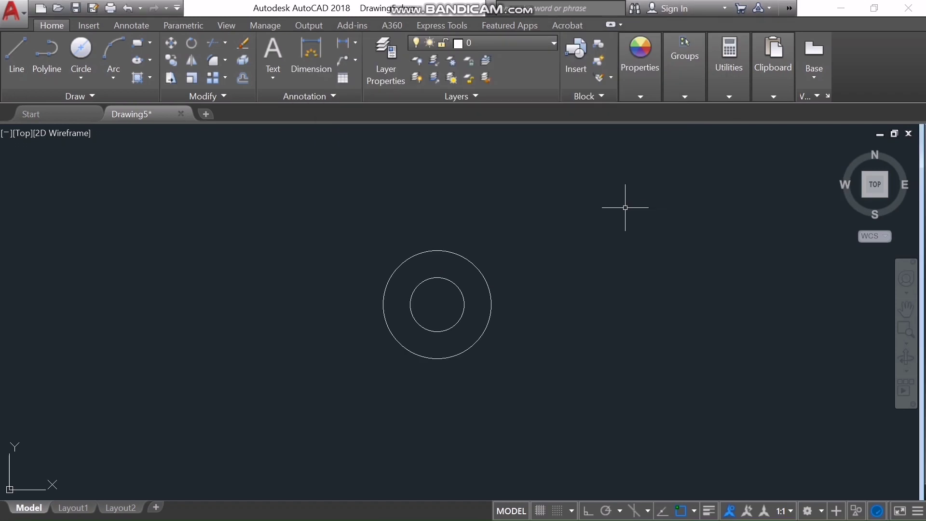
pyautogui.click(93, 72)
pyautogui.click(87, 97)
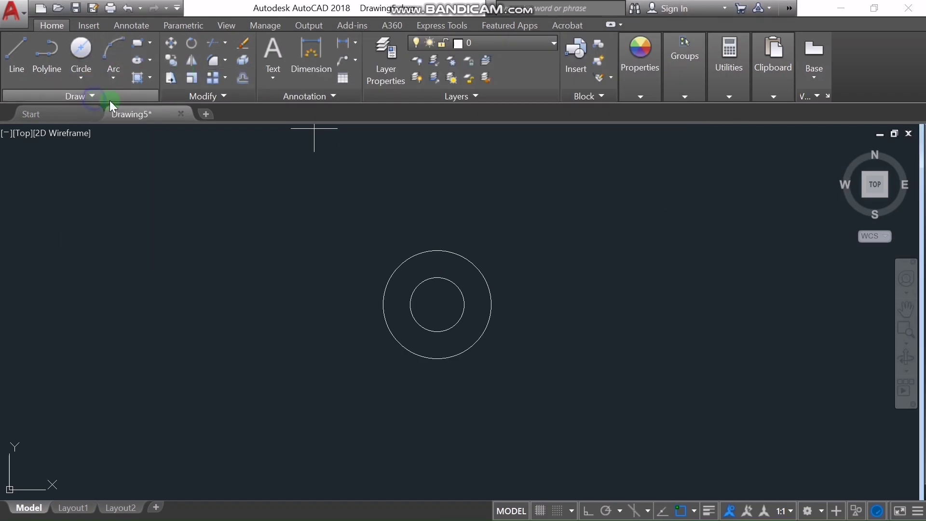
pyautogui.click(438, 305)
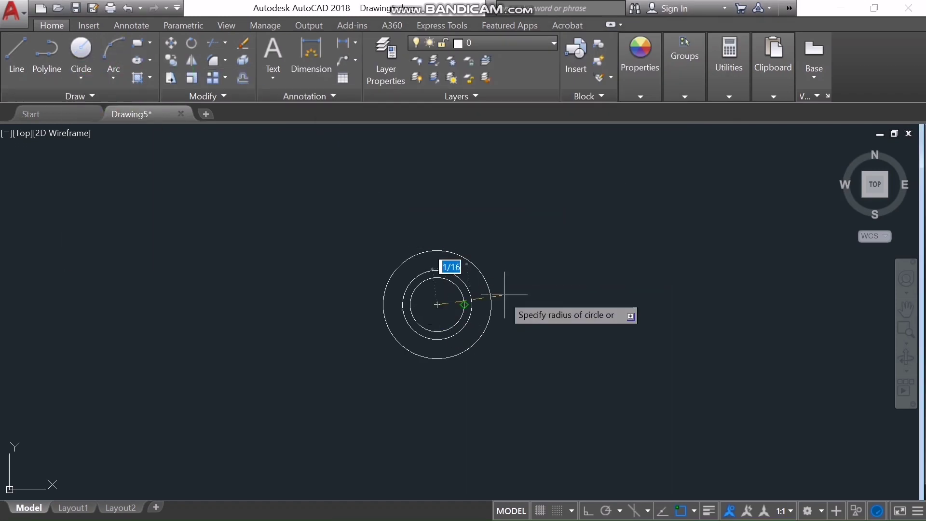
pyautogui.write('1-')
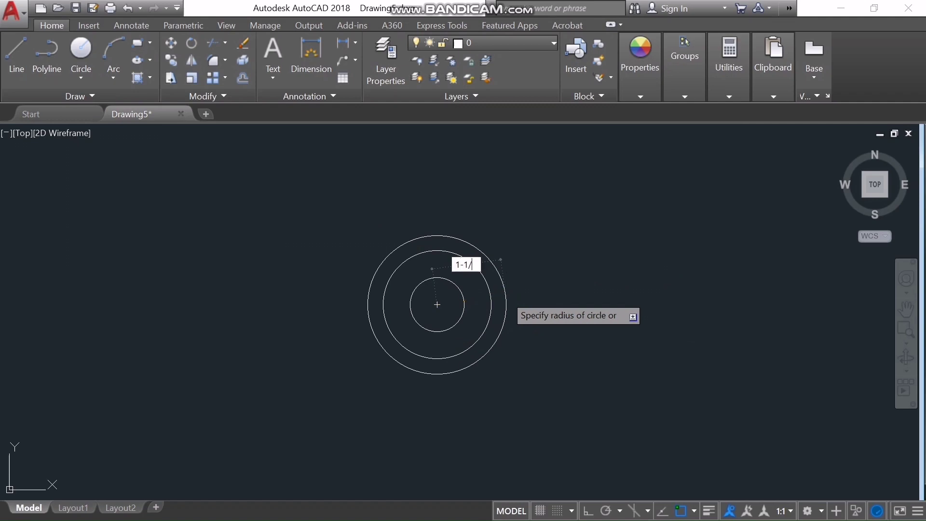
pyautogui.press('Return')
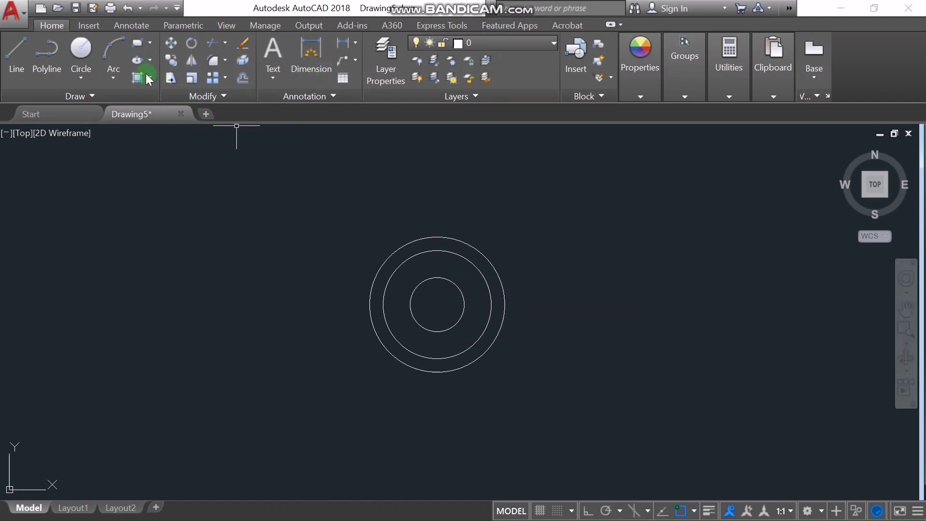
# Draw a circle with a radius of 2-3/8 inches, concentric with the existing circles
pyautogui.click(85, 70)
pyautogui.click(102, 96)
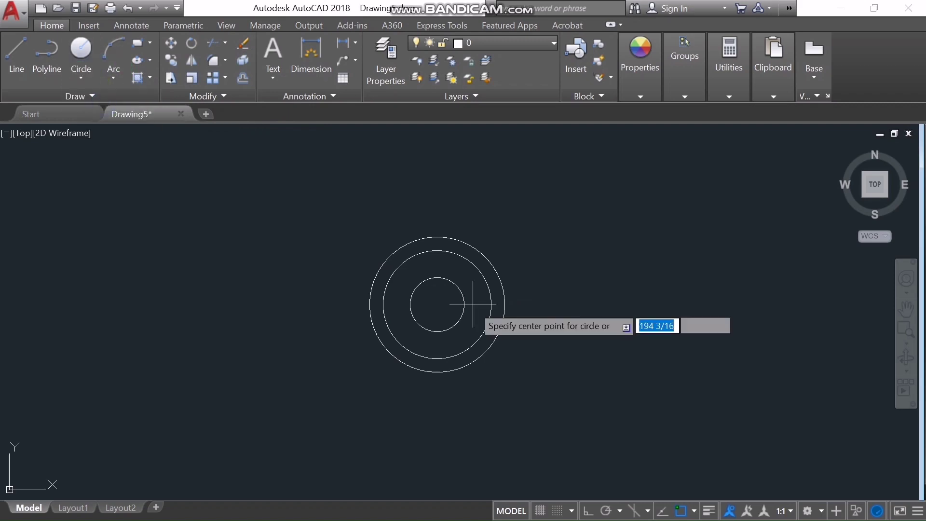
pyautogui.click(438, 304)
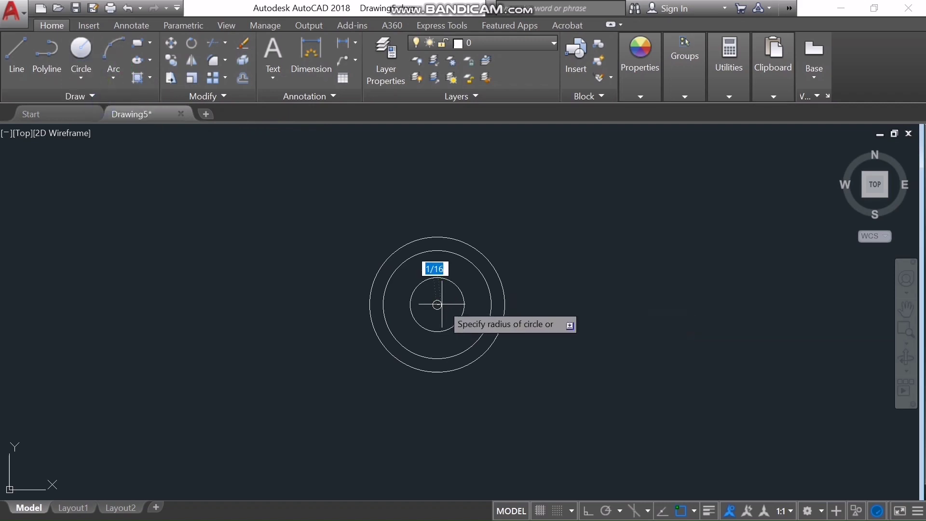
pyautogui.write('2-3/8')
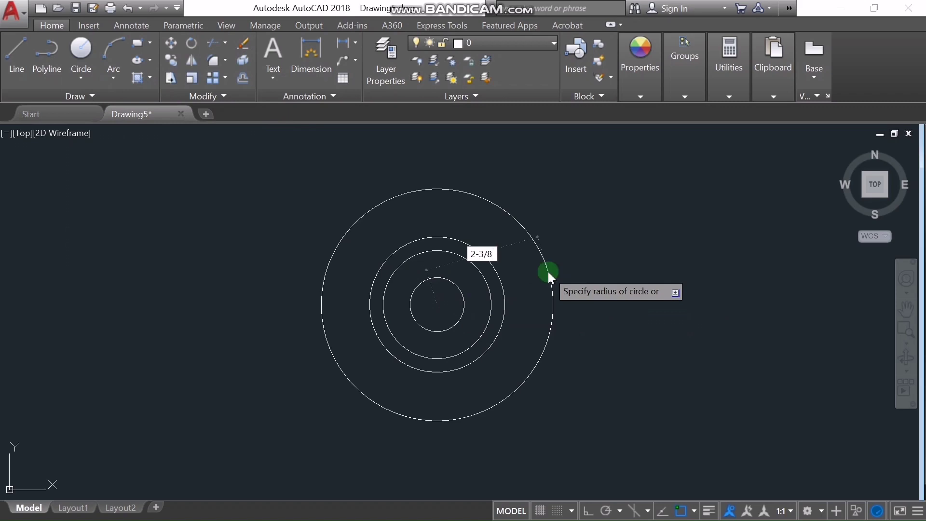
pyautogui.rightClick(548, 271)
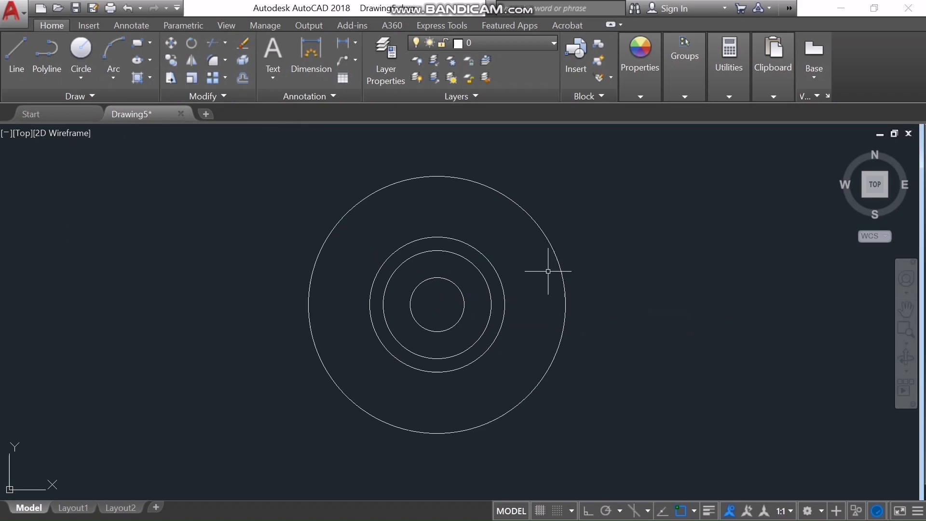
# Consult the handwheel PDF for the rim size and draw a concentric circle with a diameter of 5-3/8 inches
pyautogui.hotkey('alt', 'Tab')
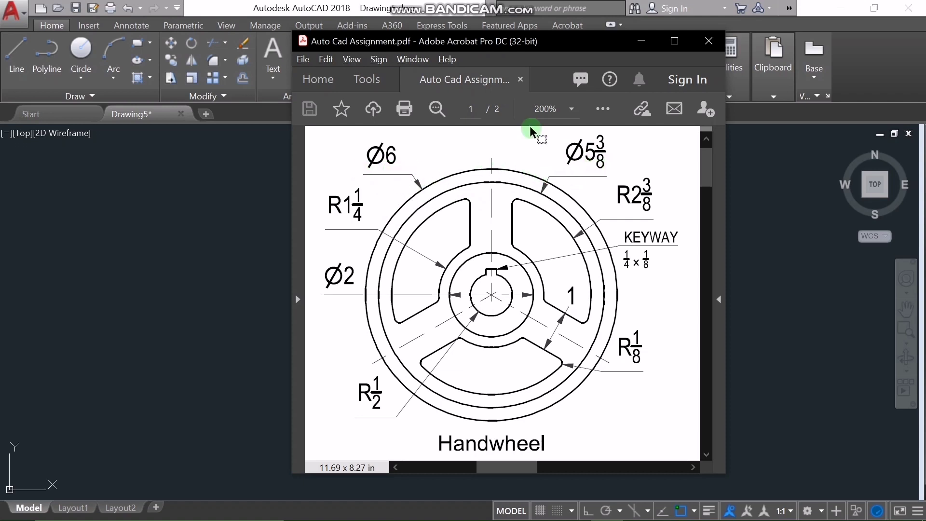
pyautogui.click(270, 6)
pyautogui.click(81, 77)
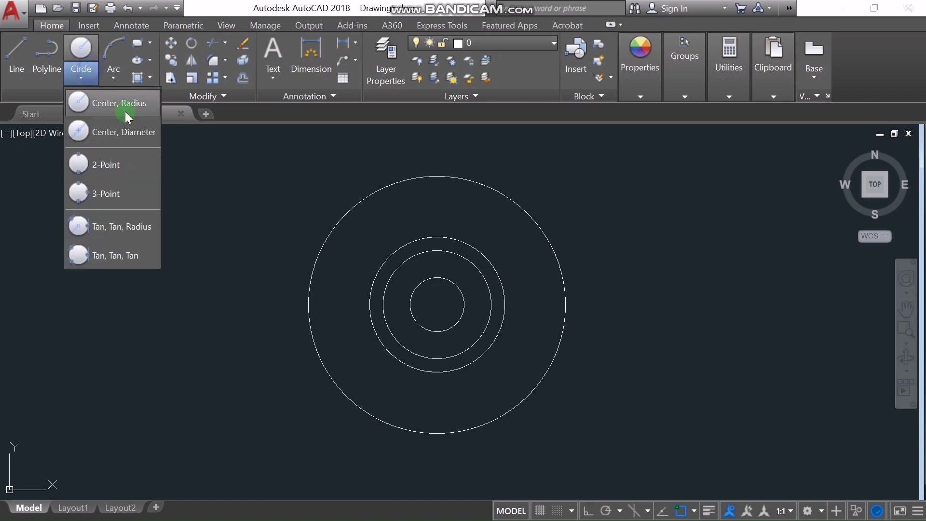
pyautogui.click(133, 130)
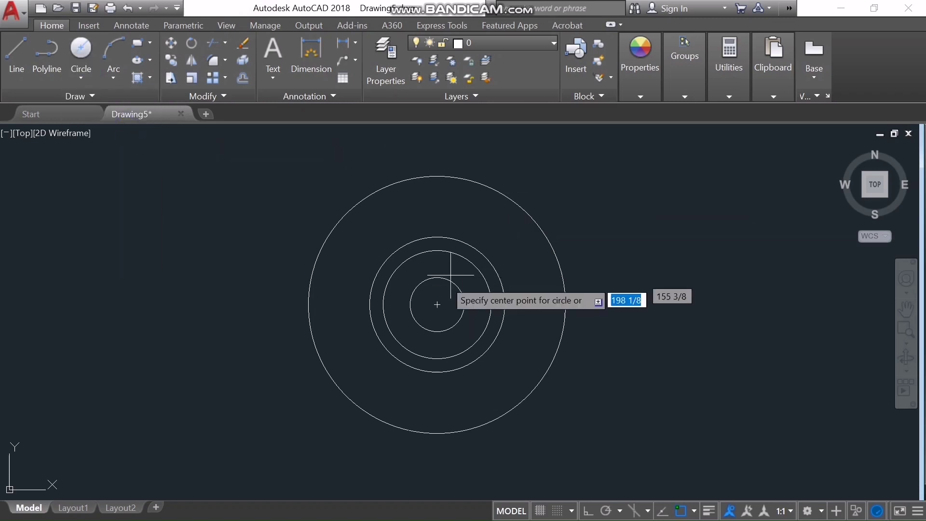
pyautogui.click(437, 304)
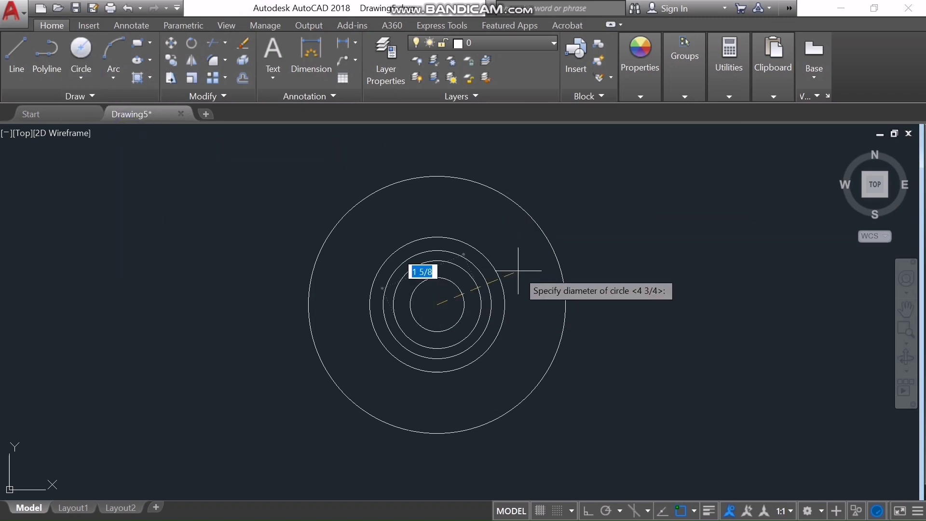
pyautogui.write('5-')
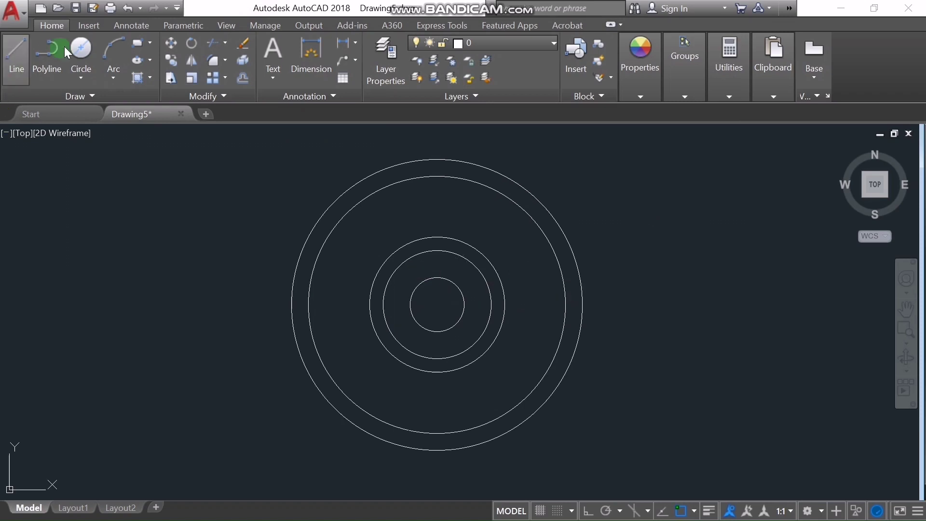
# Draw the handwheel's outermost circle with a diameter of 6 inches from the common center
pyautogui.click(79, 48)
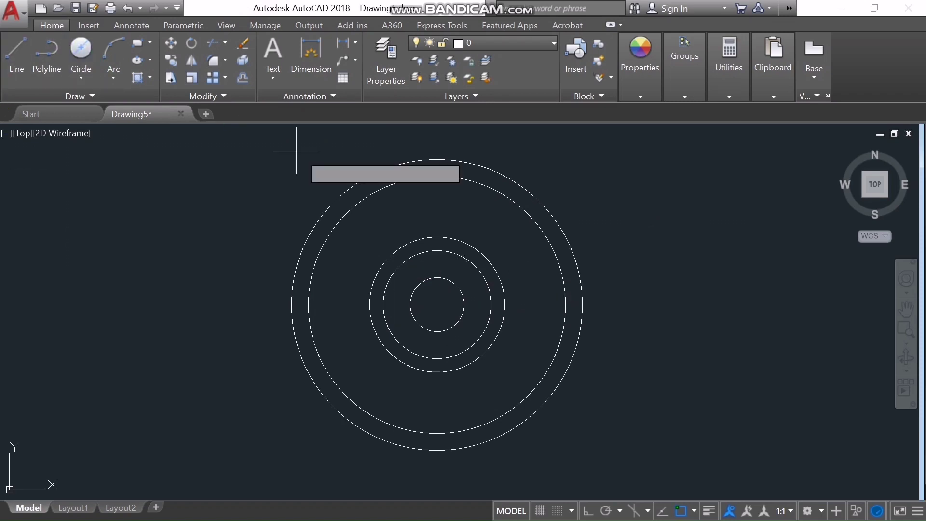
pyautogui.click(437, 304)
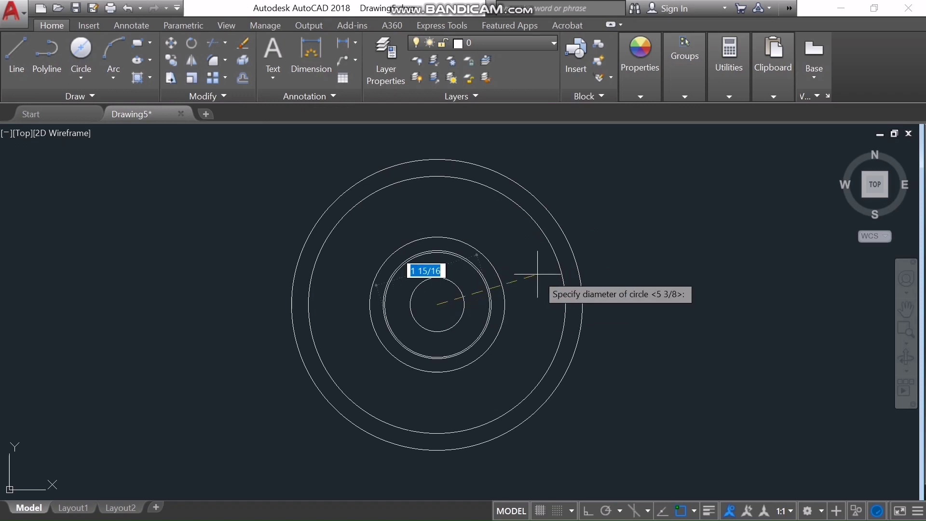
pyautogui.write('6')
pyautogui.press('Return')
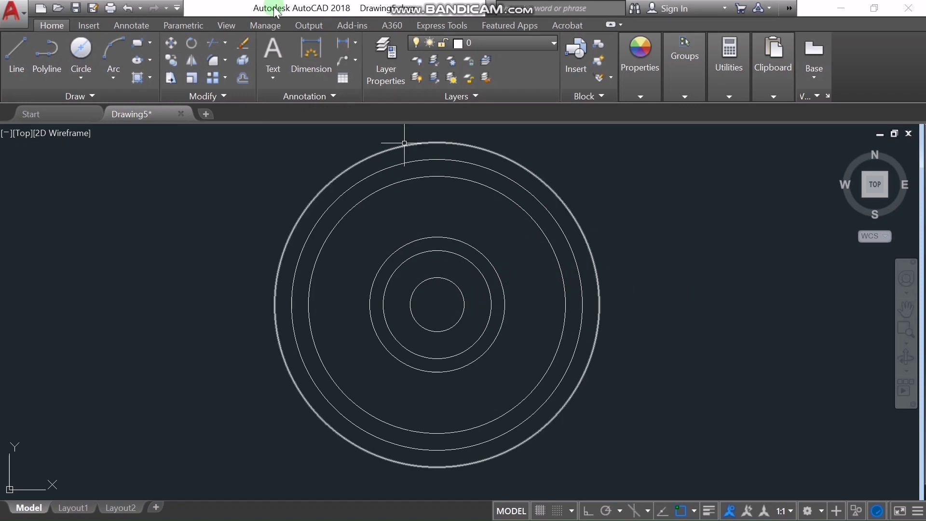
# Switch to the handwheel PDF in Acrobat, examine the upper spoke's parallel edges, width and vertical centerline, and return to AutoCAD
pyautogui.hotkey('alt', 'Tab')
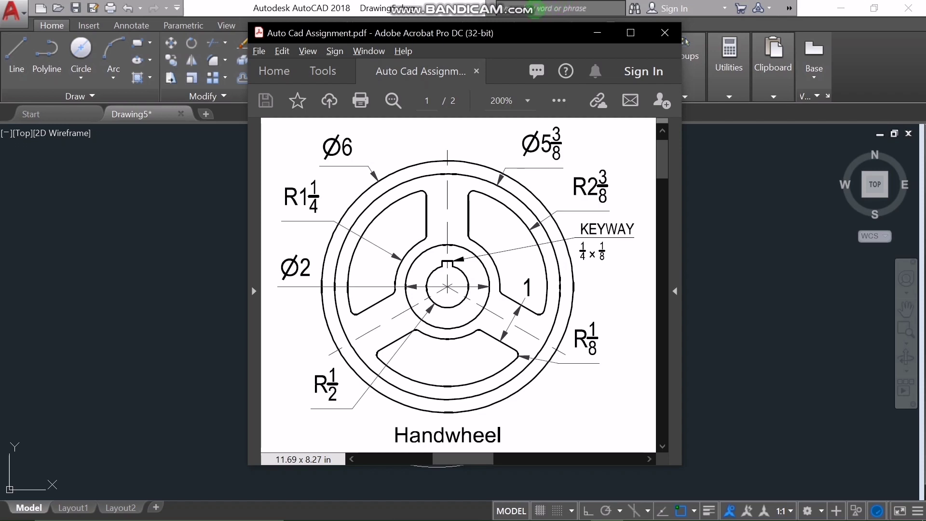
pyautogui.moveTo(536, 6)
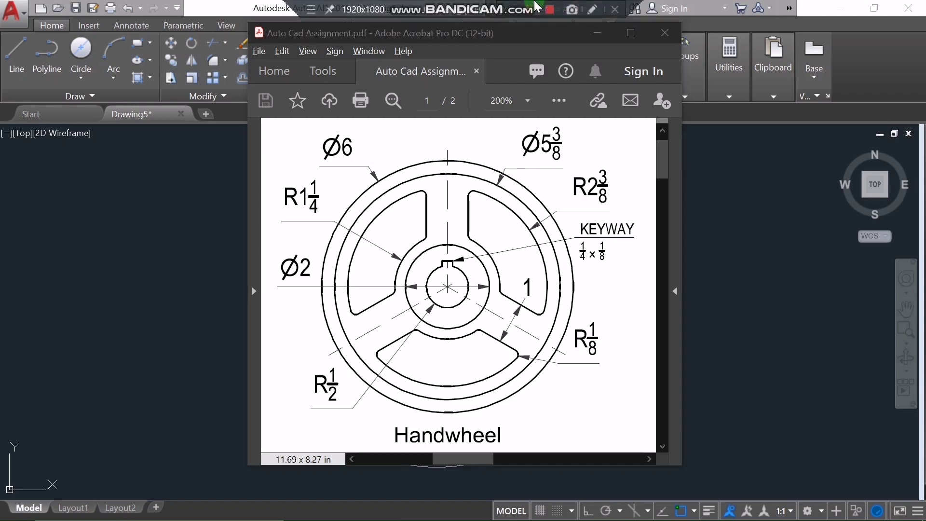
pyautogui.click(584, 9)
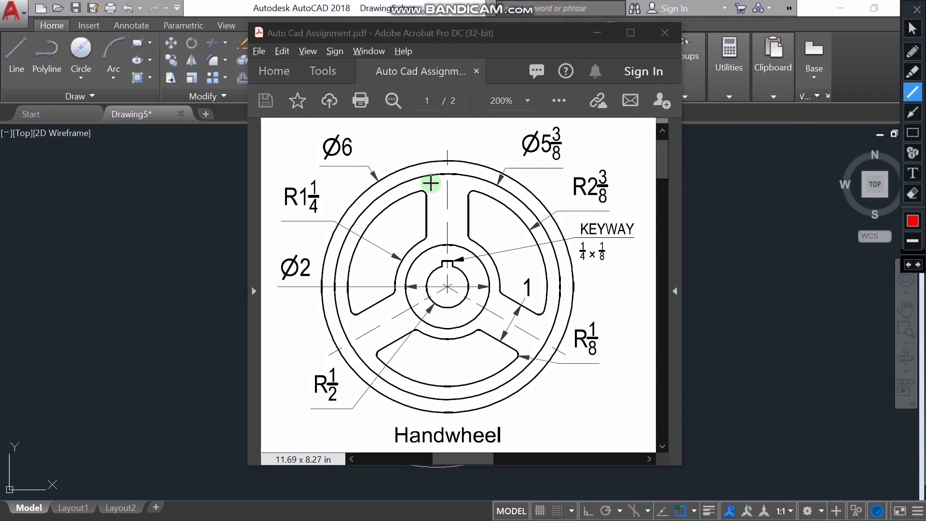
pyautogui.moveTo(427, 192); pyautogui.dragTo(428, 238)
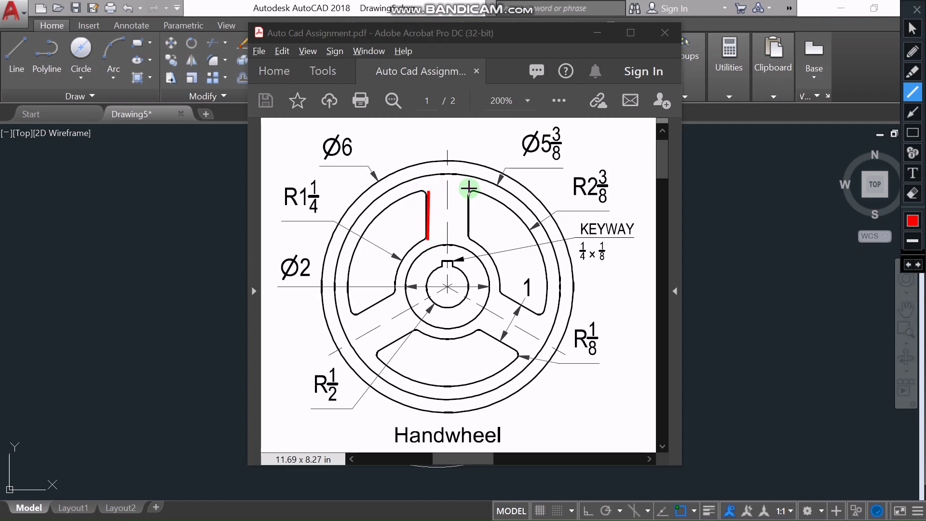
pyautogui.moveTo(469, 192); pyautogui.dragTo(469, 238)
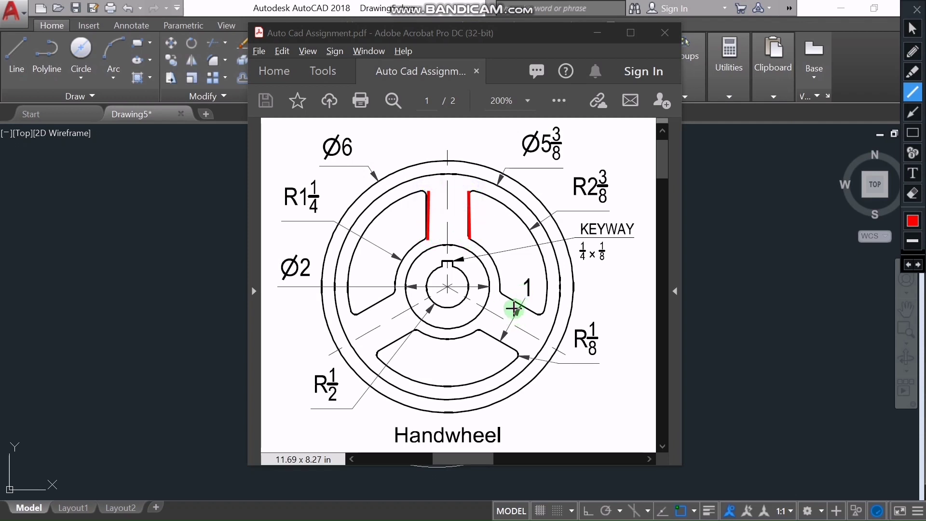
pyautogui.moveTo(427, 214); pyautogui.dragTo(469, 215)
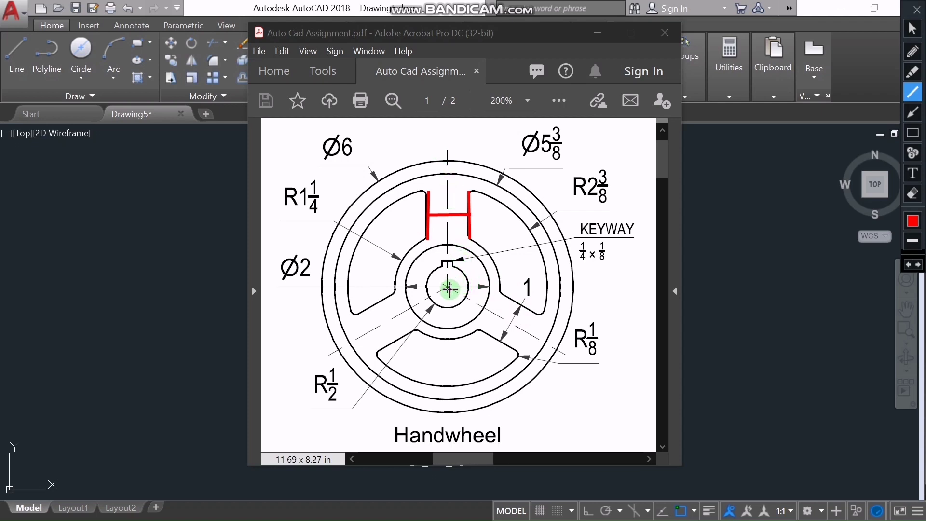
pyautogui.moveTo(448, 288); pyautogui.dragTo(449, 130)
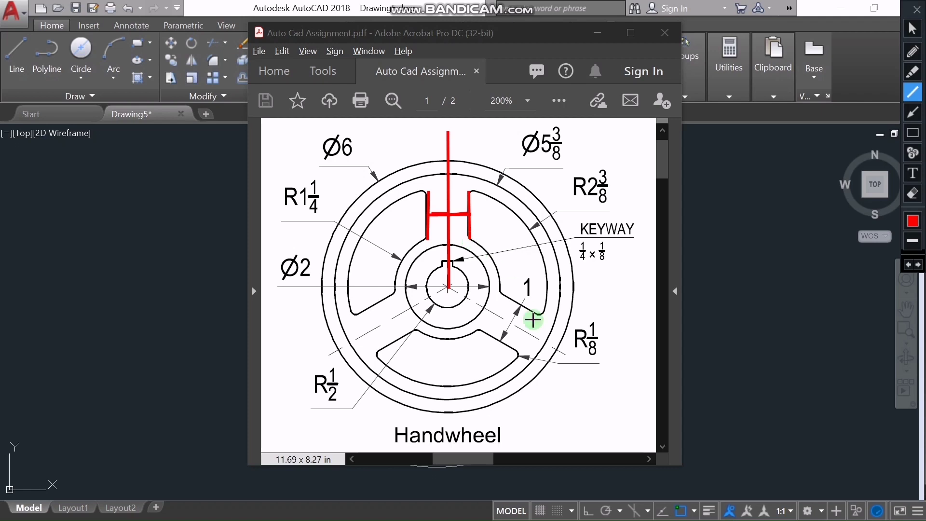
pyautogui.moveTo(517, 294); pyautogui.dragTo(534, 295)
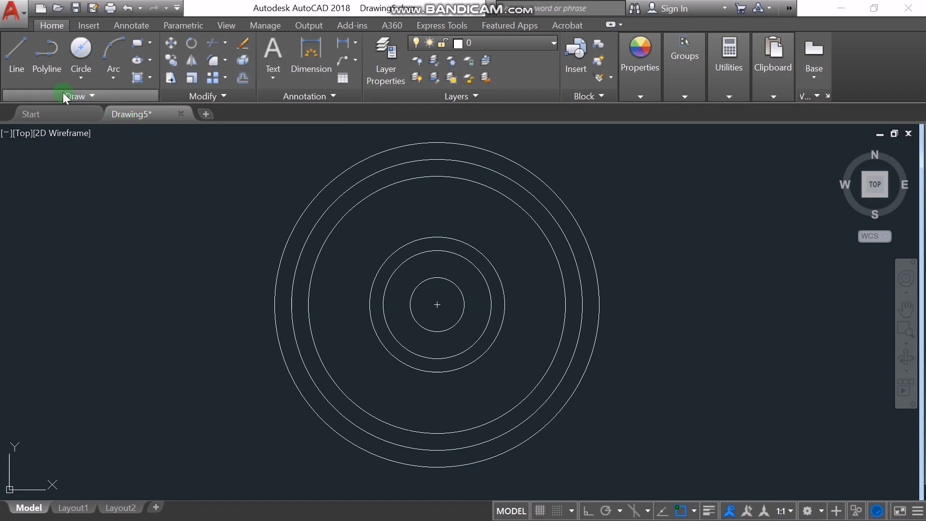
# Draw a line about 3 1/4 inches long at 90° from the circles' center up past the outermost circle
pyautogui.click(19, 50)
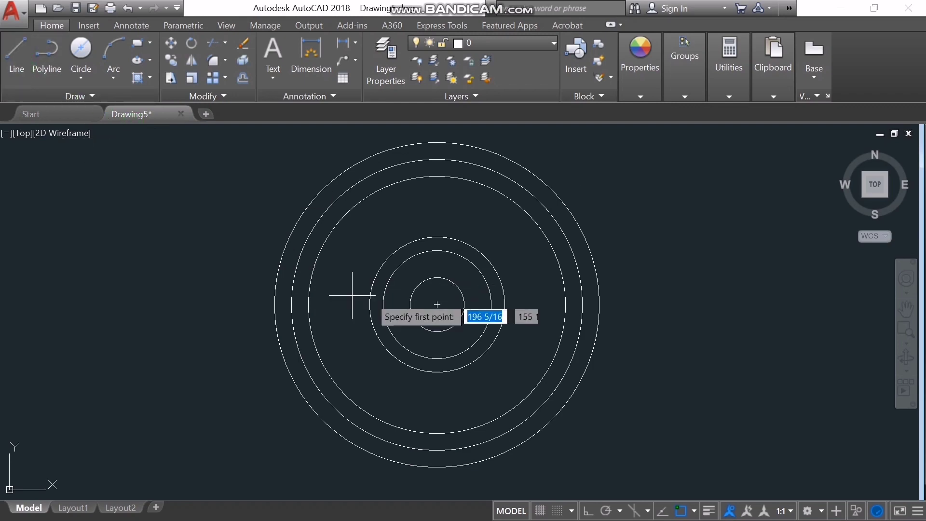
pyautogui.click(437, 304)
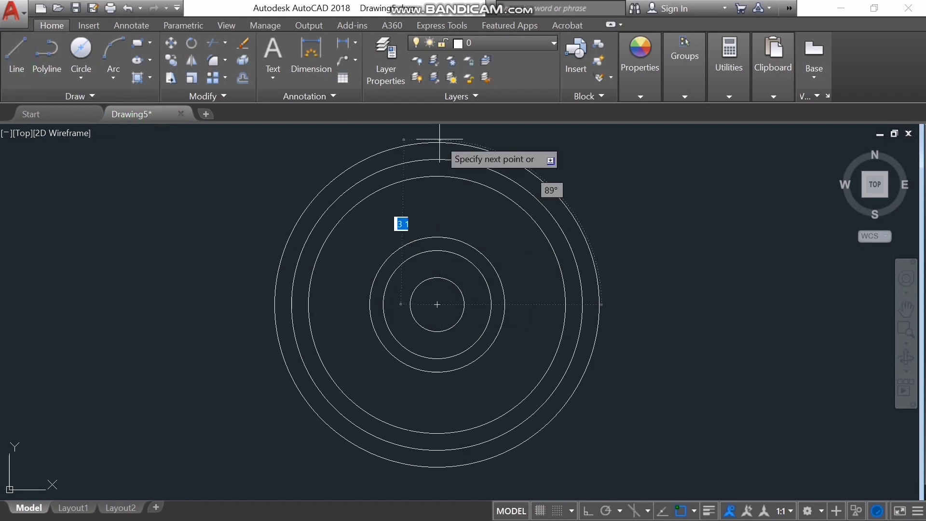
pyautogui.press('Tab')
pyautogui.write('90')
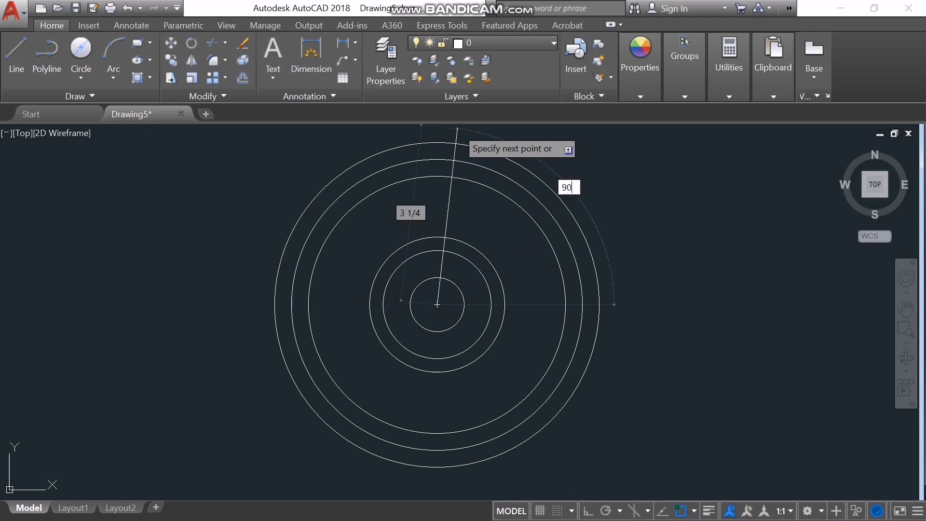
pyautogui.press('Return')
pyautogui.press('Return')
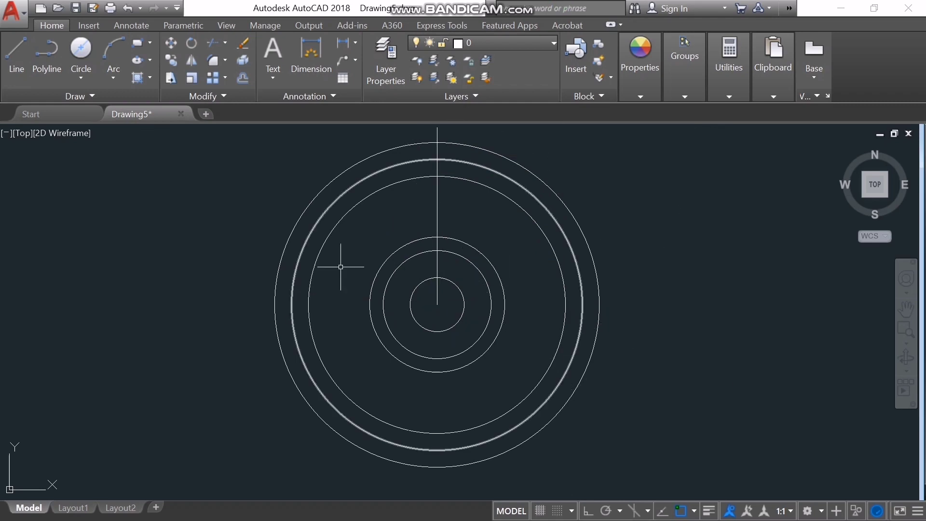
# Offset the vertical centerline 1/2 inch to both sides to form the upper spoke's edges
pyautogui.click(243, 78)
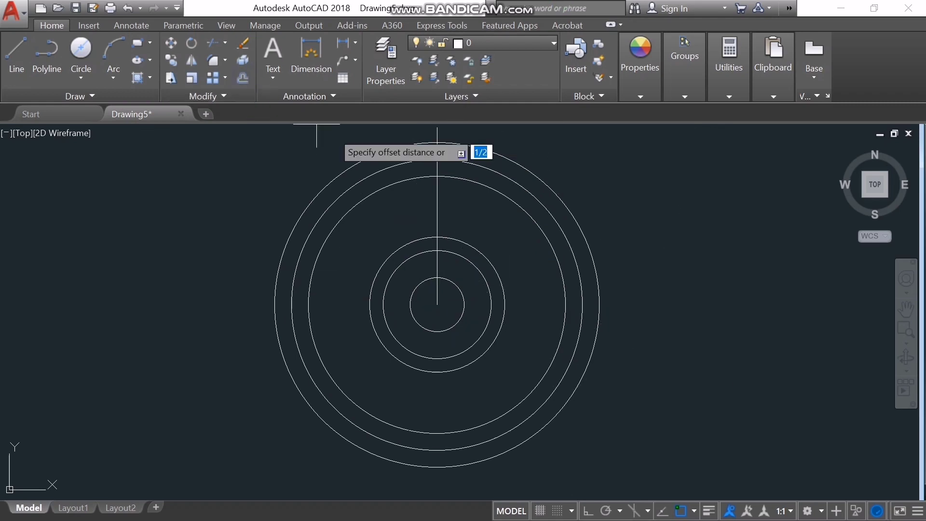
pyautogui.write('1/2')
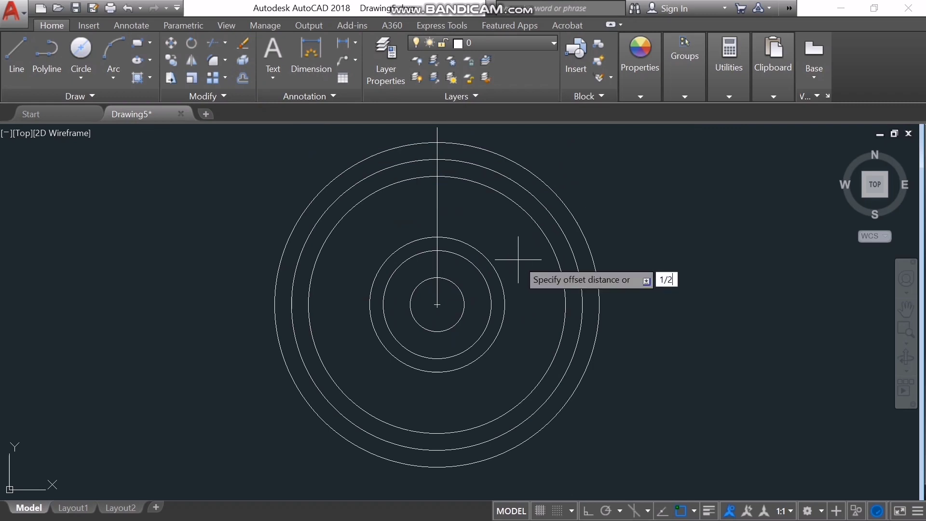
pyautogui.press('Return')
pyautogui.click(437, 197)
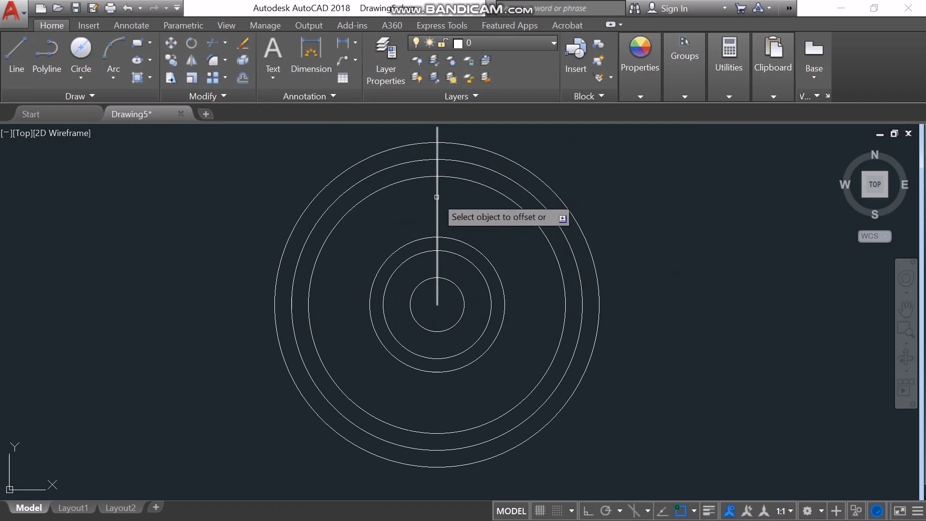
pyautogui.click(405, 200)
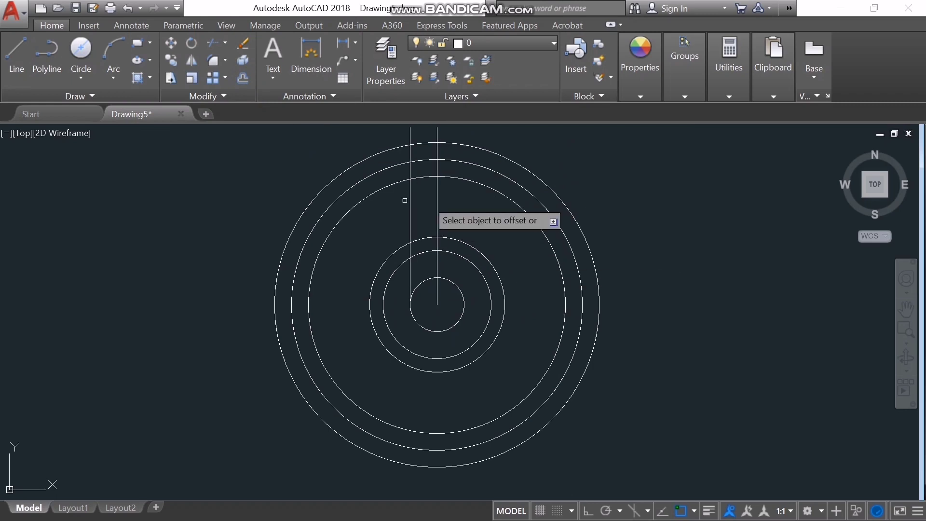
pyautogui.click(434, 200)
pyautogui.click(470, 232)
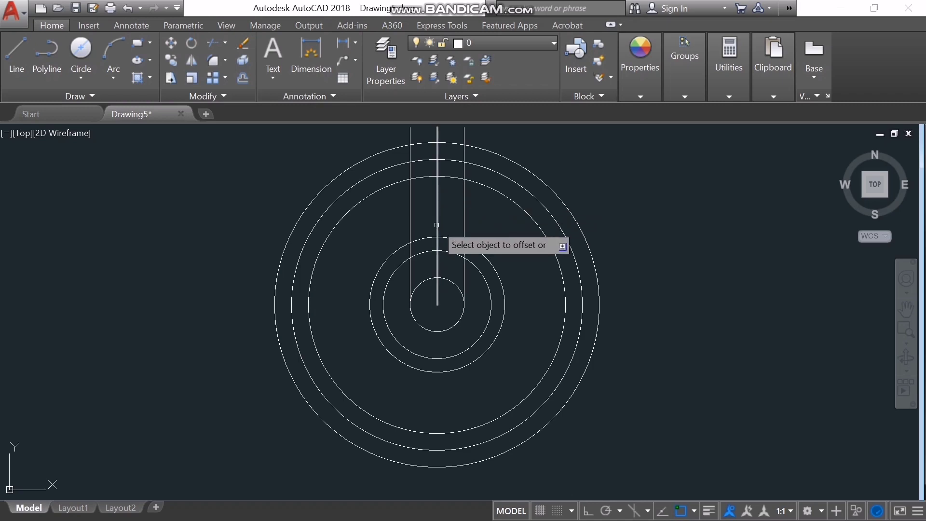
# Trim off the parts of the three vertical lines that extend above the outermost circle
pyautogui.click(410, 208)
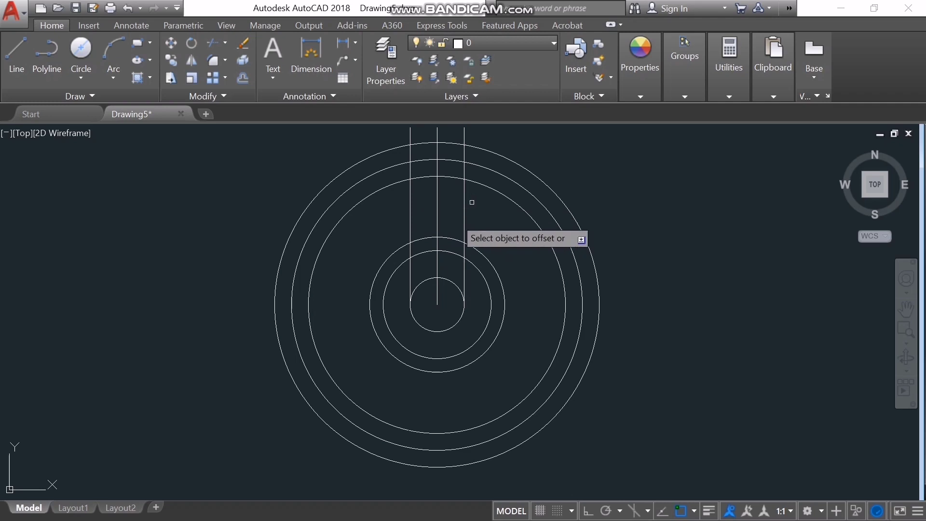
pyautogui.press('Escape')
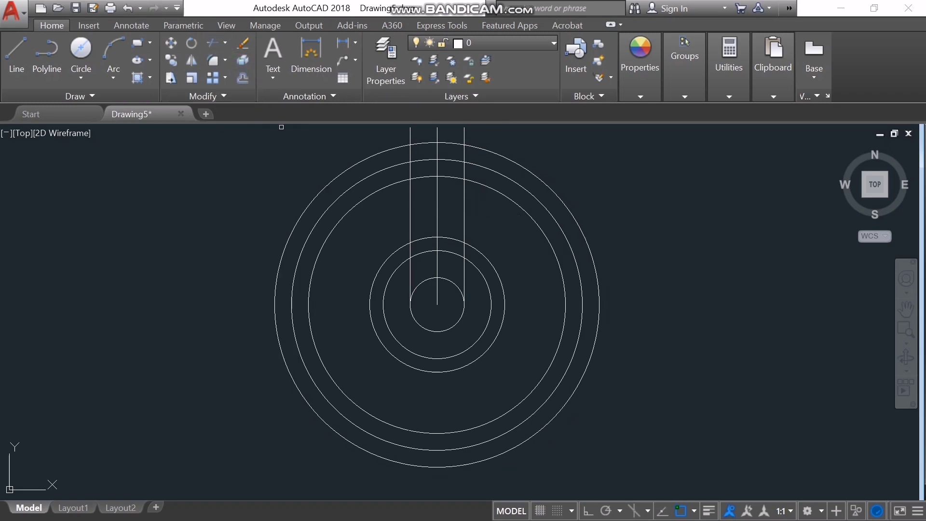
pyautogui.press('Return')
pyautogui.click(409, 136)
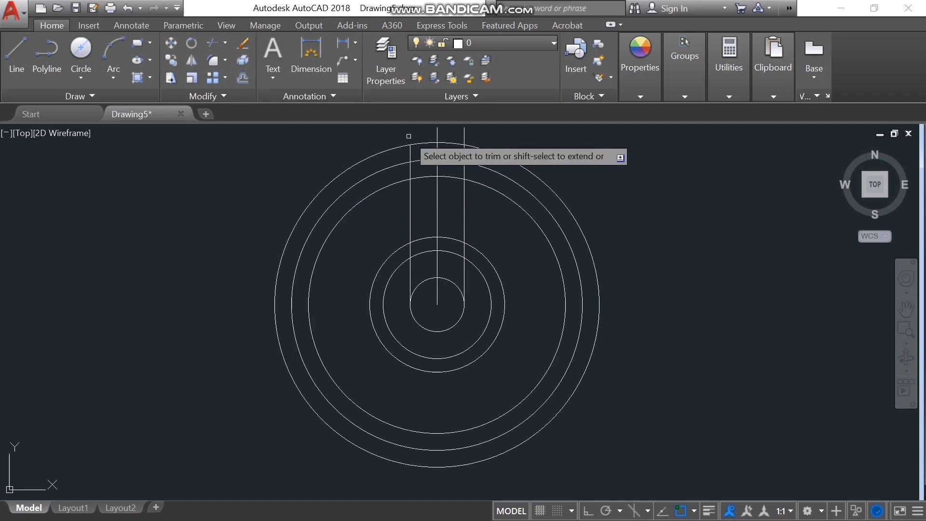
pyautogui.click(429, 125)
pyautogui.click(475, 143)
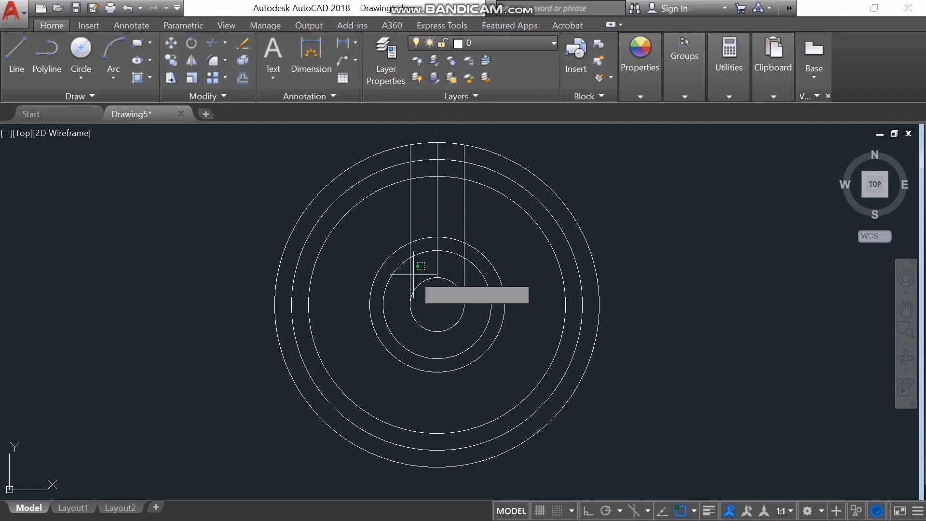
# Trim the three vertical lines inside the 1 1/4 inch radius hub circle, plus that circle's arc between the spoke edges
pyautogui.click(391, 275)
pyautogui.click(464, 252)
pyautogui.click(438, 247)
pyautogui.click(410, 252)
pyautogui.click(446, 237)
# Remove the rest of the centerline and the edge pieces beyond the 2 3/8 inch radius circle, and trim that circle's arc between the spoke edges
pyautogui.click(437, 229)
pyautogui.click(437, 169)
pyautogui.click(409, 154)
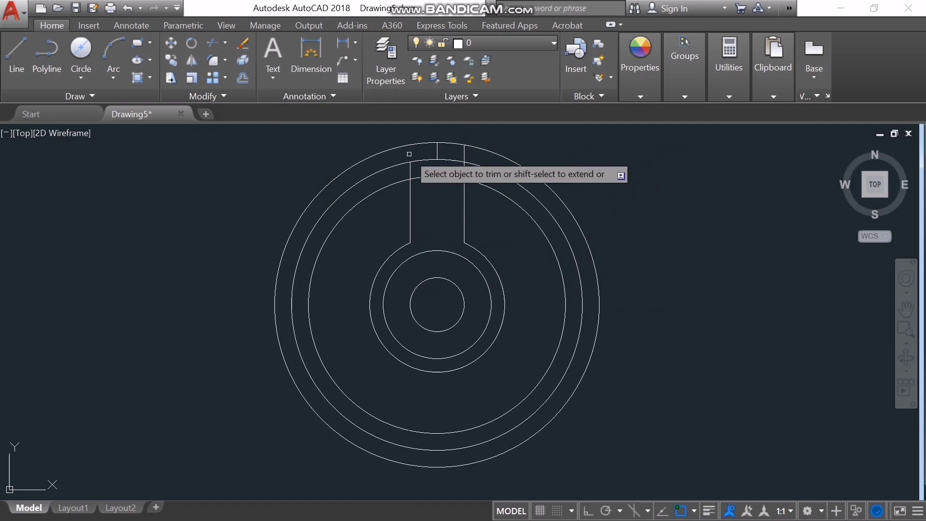
pyautogui.click(410, 171)
pyautogui.click(464, 170)
pyautogui.press('Escape')
pyautogui.click(464, 154)
pyautogui.click(437, 152)
pyautogui.press('Delete')
pyautogui.press('Delete')
pyautogui.click(212, 43)
pyautogui.press('Return')
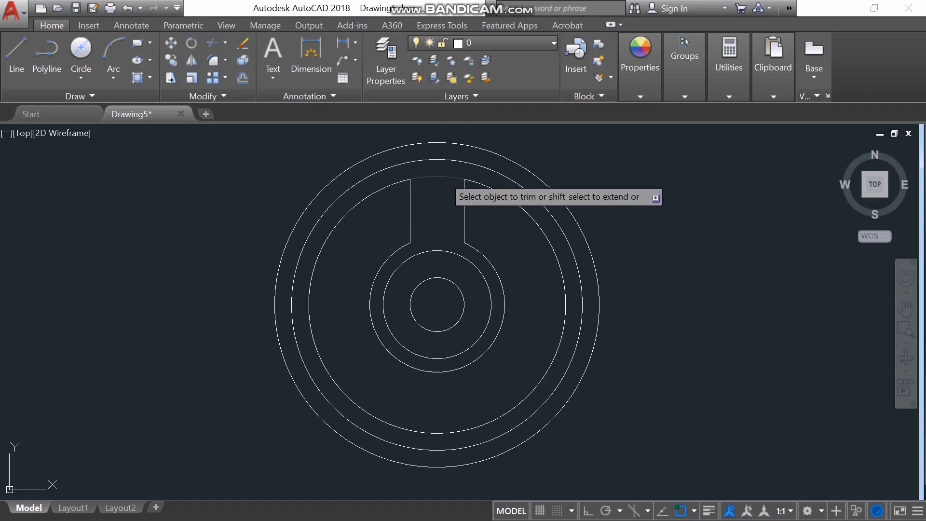
# Look up the corner radius in the handwheel PDF in Acrobat, return to AutoCAD, and set the Fillet radius to 1/8 inch
pyautogui.hotkey('alt', 'Tab')
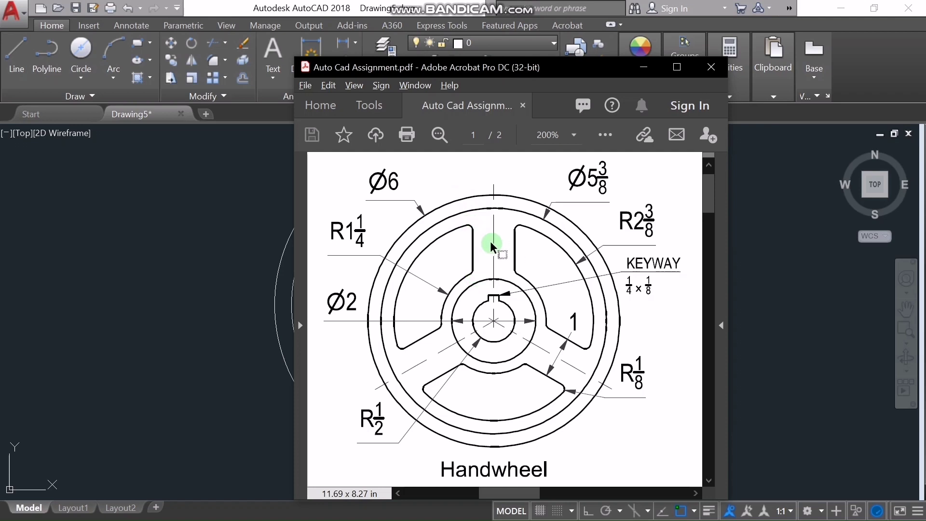
pyautogui.click(430, 4)
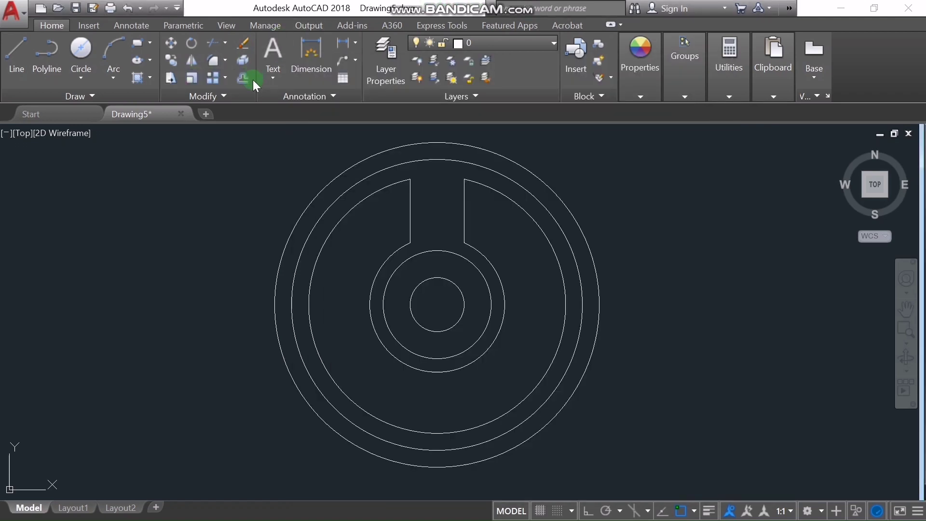
pyautogui.click(219, 60)
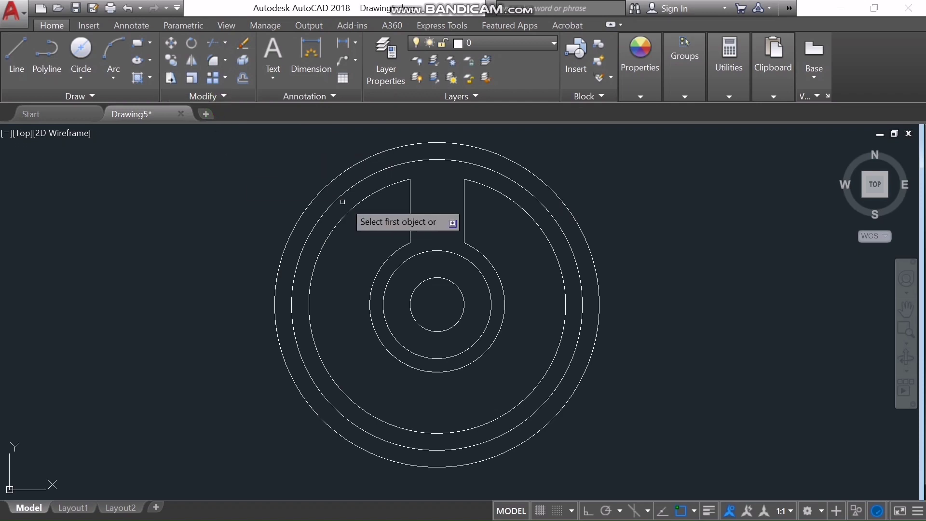
pyautogui.write('radius')
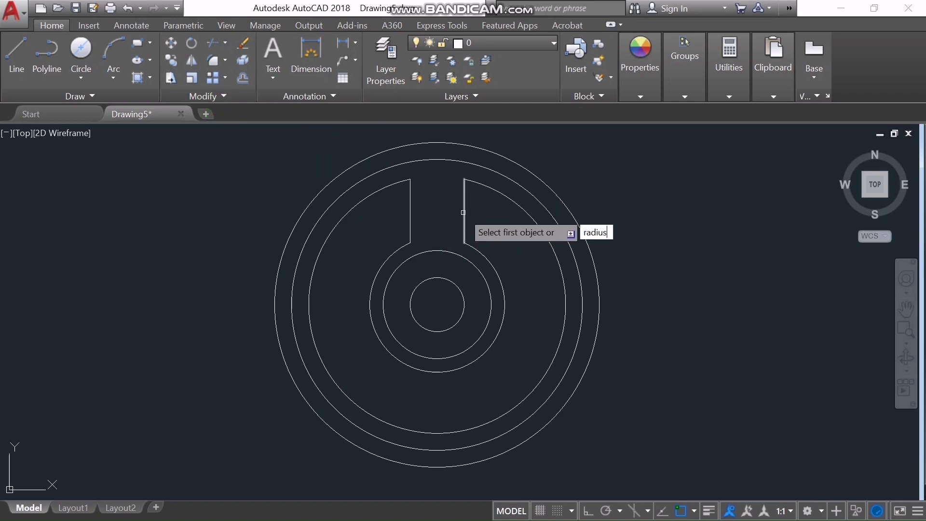
pyautogui.press('Return')
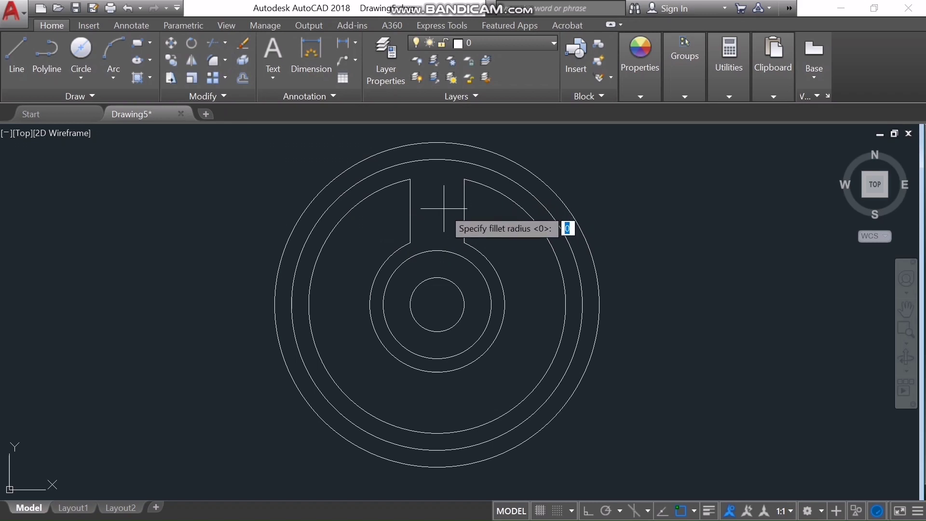
pyautogui.hotkey('alt', 'Tab')
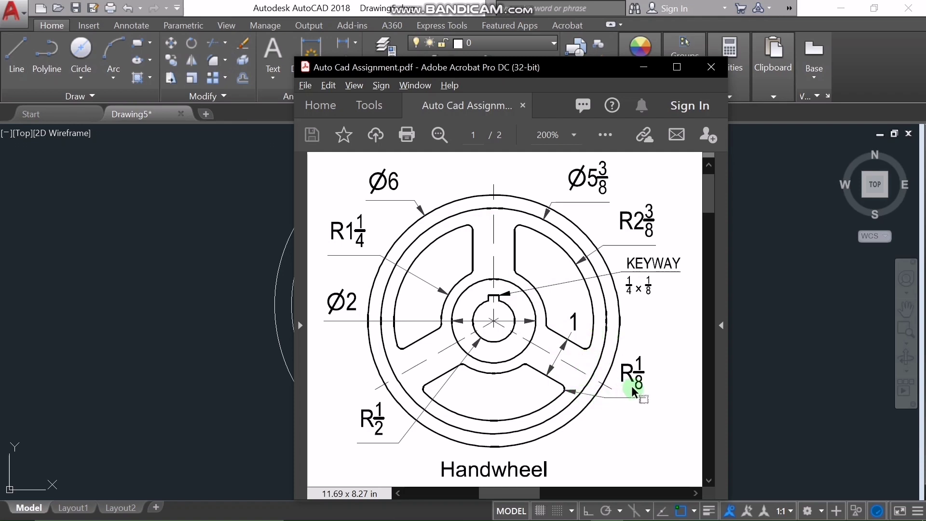
pyautogui.click(396, 3)
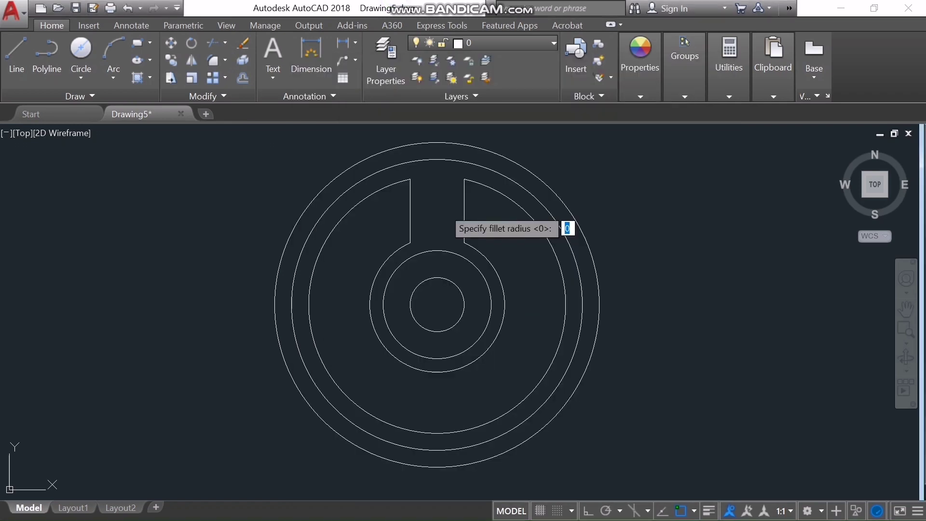
pyautogui.write('1/8')
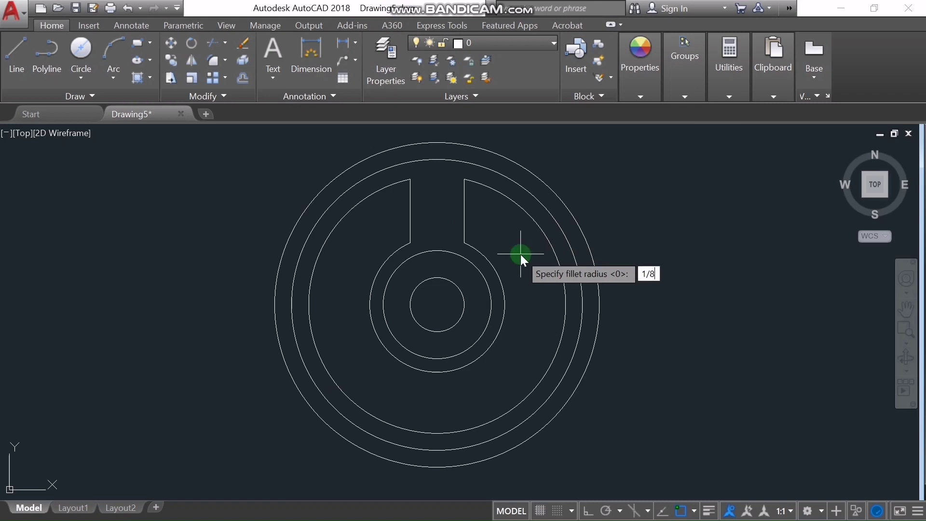
pyautogui.press('Return')
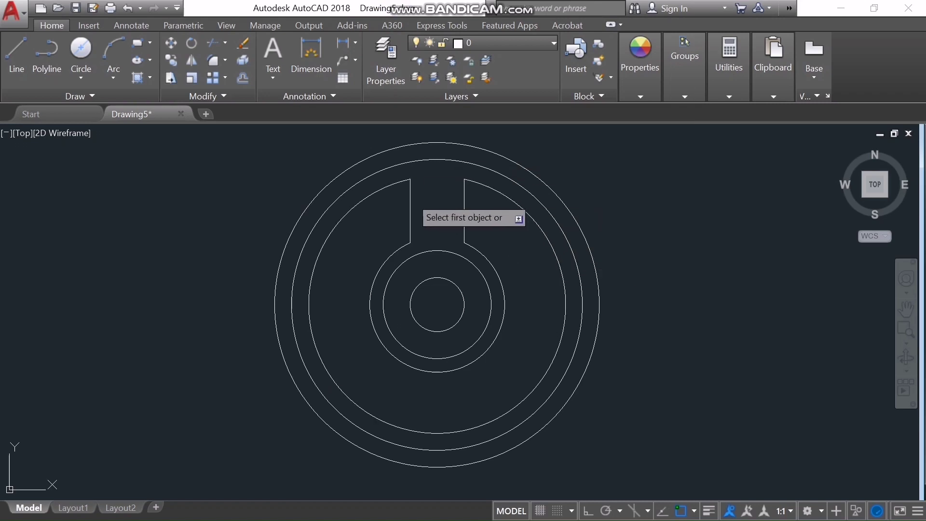
# Fillet the two outer corners where the upper spoke's edges meet the inner rim circle
pyautogui.click(411, 193)
pyautogui.click(403, 180)
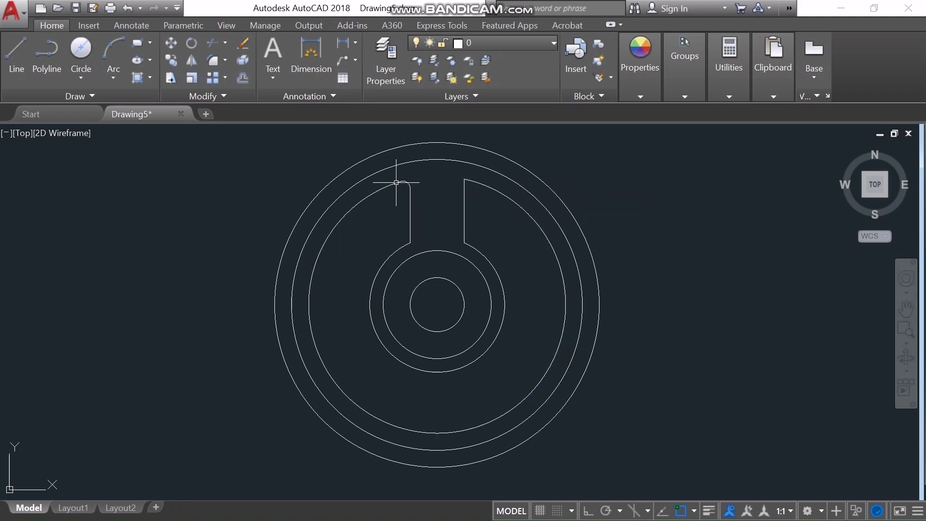
pyautogui.press('space')
pyautogui.click(464, 199)
pyautogui.click(473, 180)
# Fillet the two inner corners where the upper spoke's edges meet the outer hub circle
pyautogui.press('space')
pyautogui.click(410, 212)
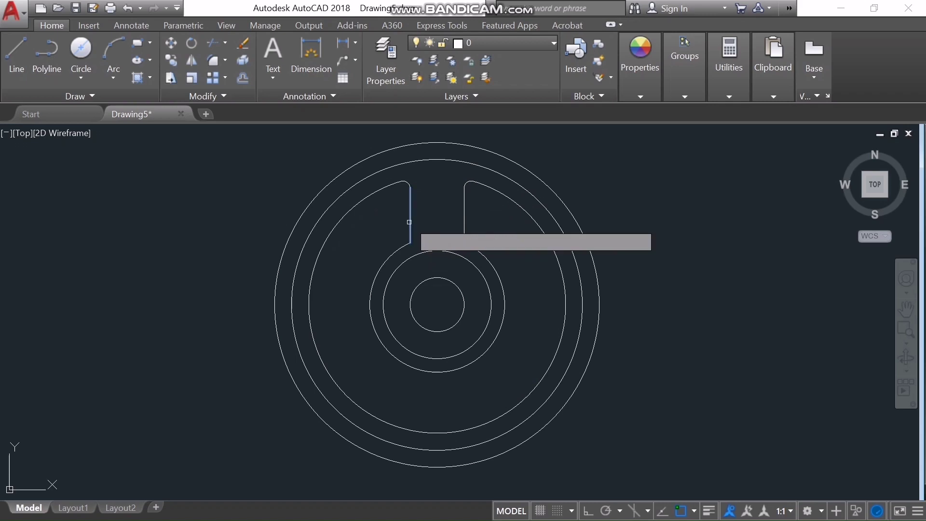
pyautogui.click(398, 248)
pyautogui.press('space')
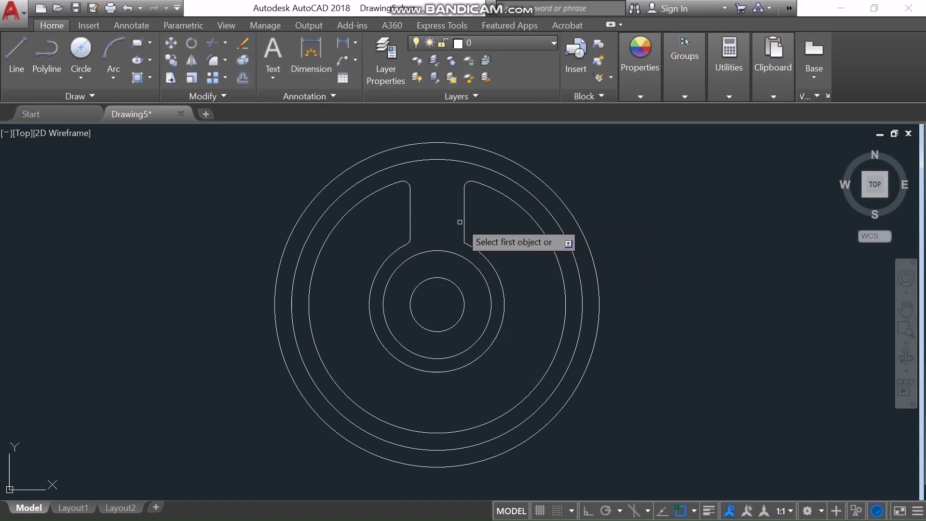
pyautogui.click(465, 201)
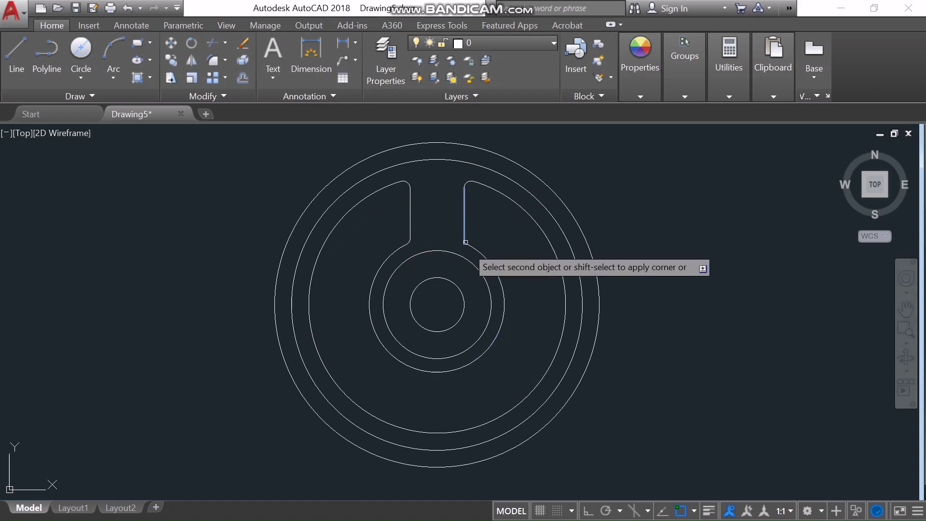
pyautogui.click(479, 252)
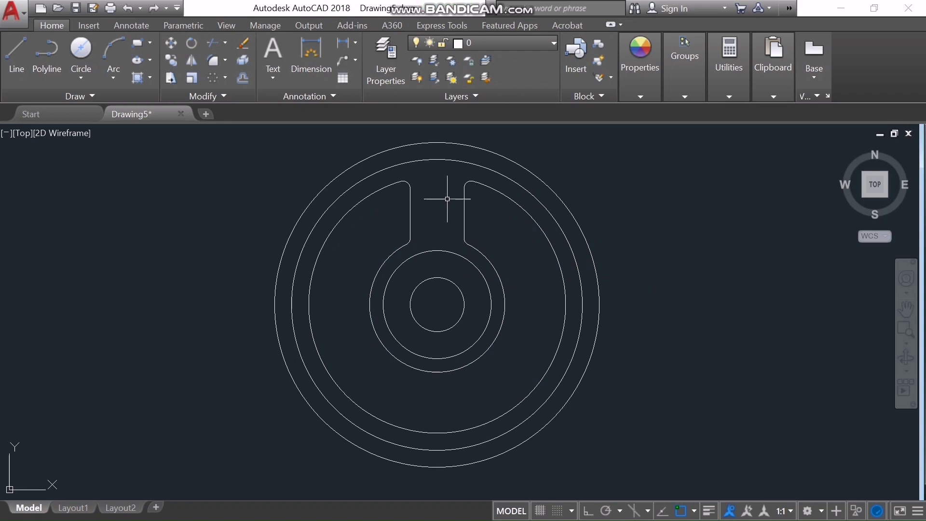
# Check the spokes in the Acrobat PDF, return to AutoCAD, and polar-array the upper spoke's edges and fillets around the circles' center with 3 items
pyautogui.hotkey('alt', 'Tab')
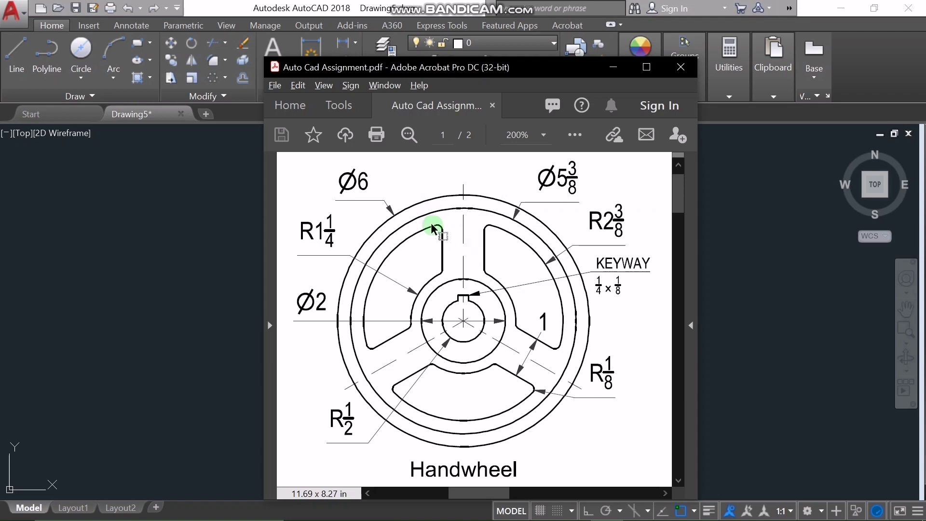
pyautogui.click(443, 4)
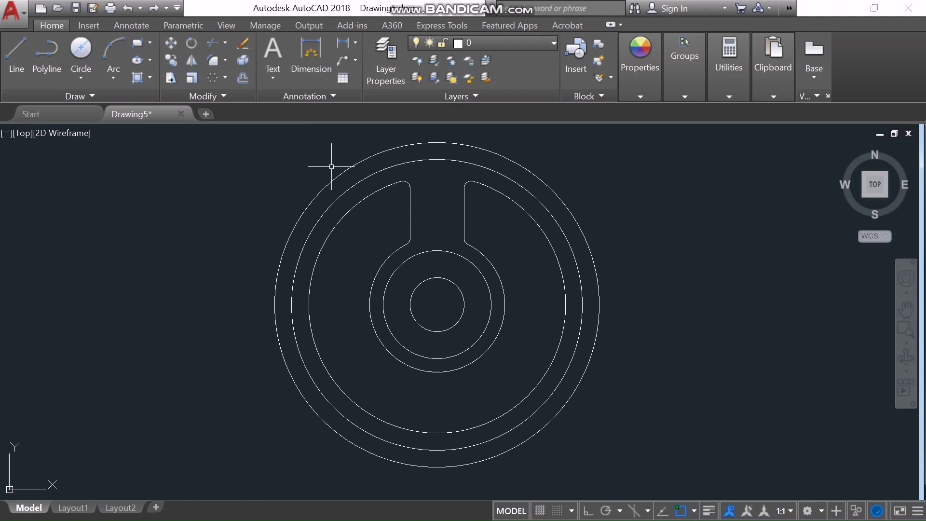
pyautogui.click(226, 78)
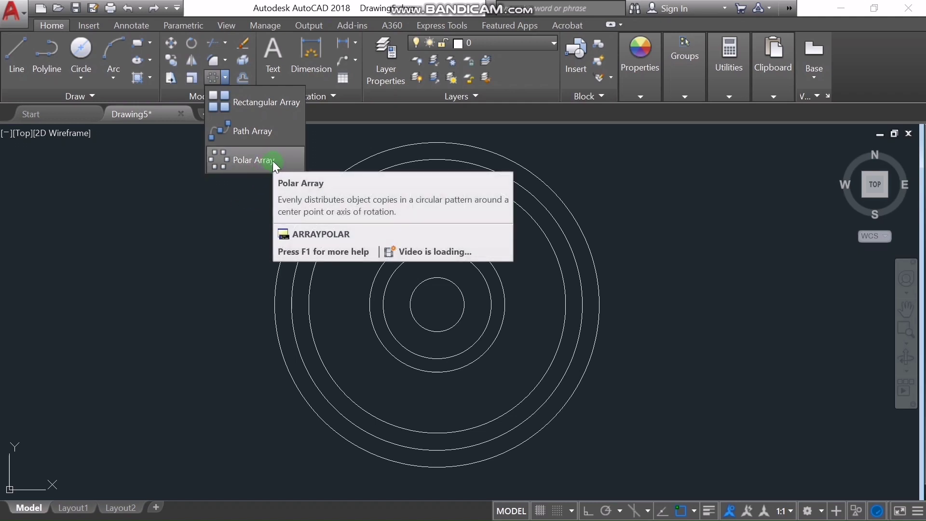
pyautogui.click(246, 161)
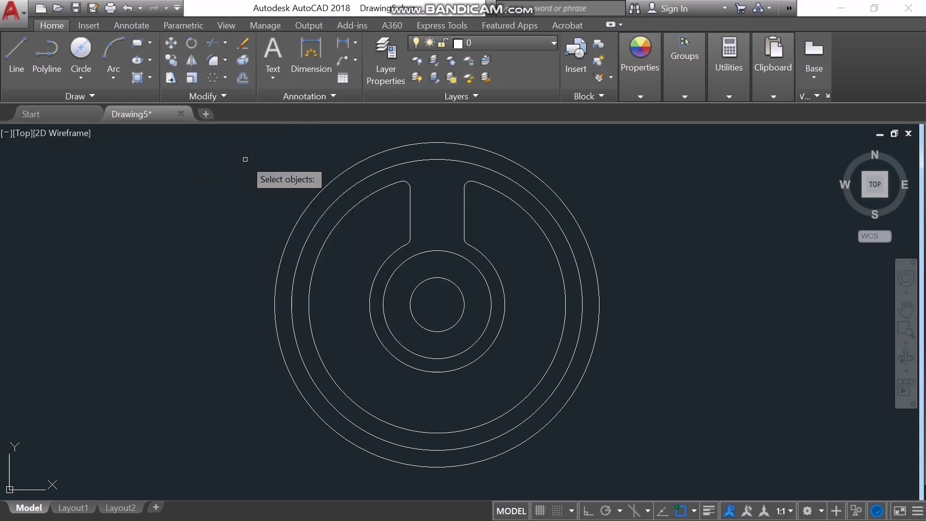
pyautogui.click(390, 175)
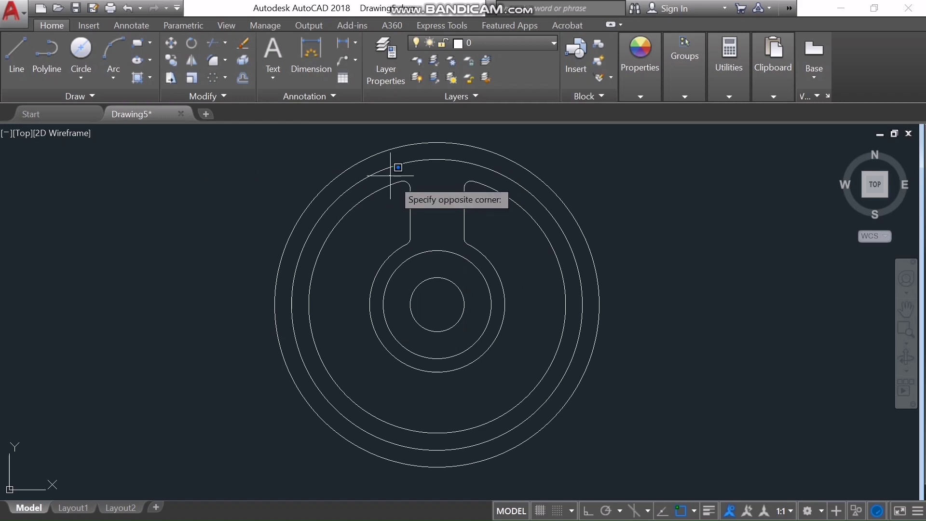
pyautogui.click(425, 248)
pyautogui.click(424, 251)
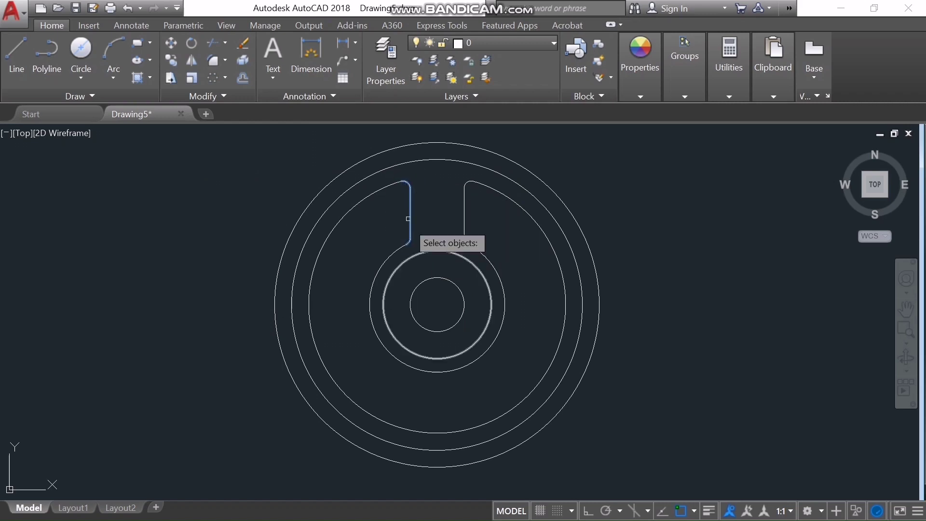
pyautogui.click(460, 176)
pyautogui.click(475, 242)
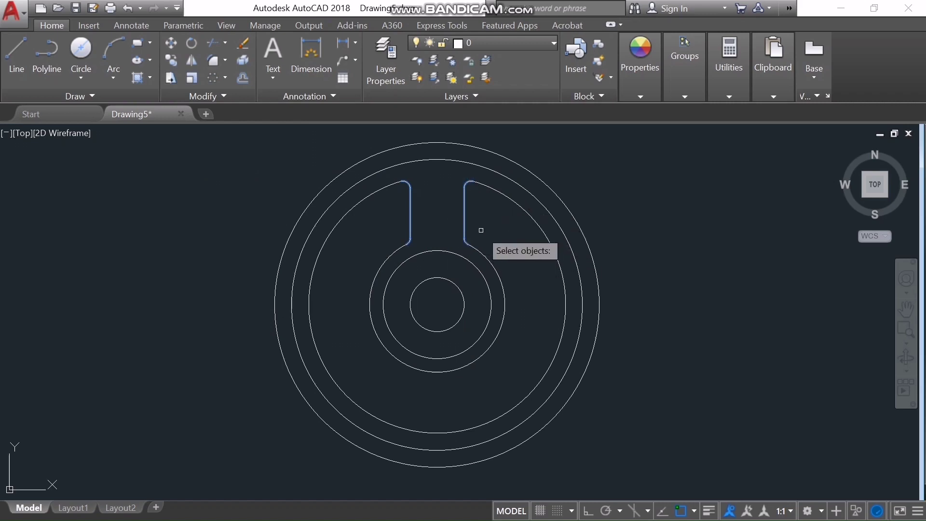
pyautogui.press('Return')
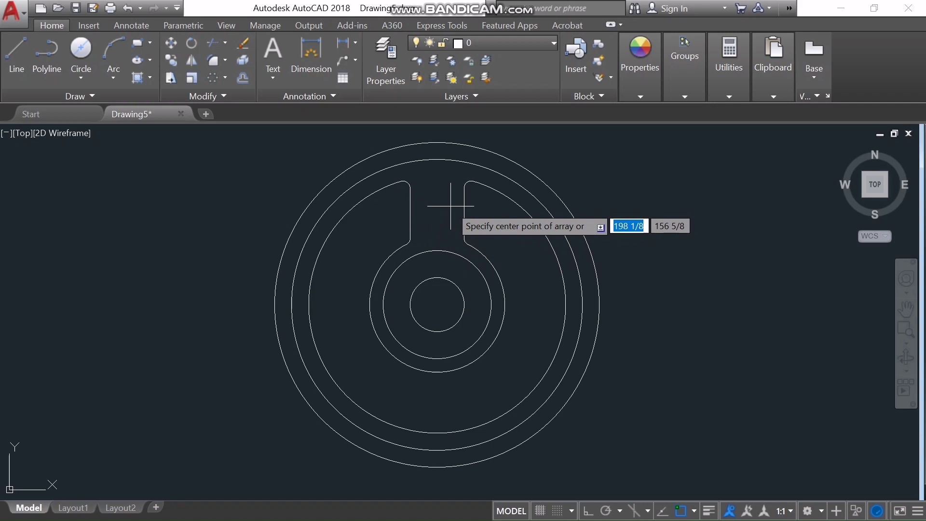
pyautogui.click(437, 305)
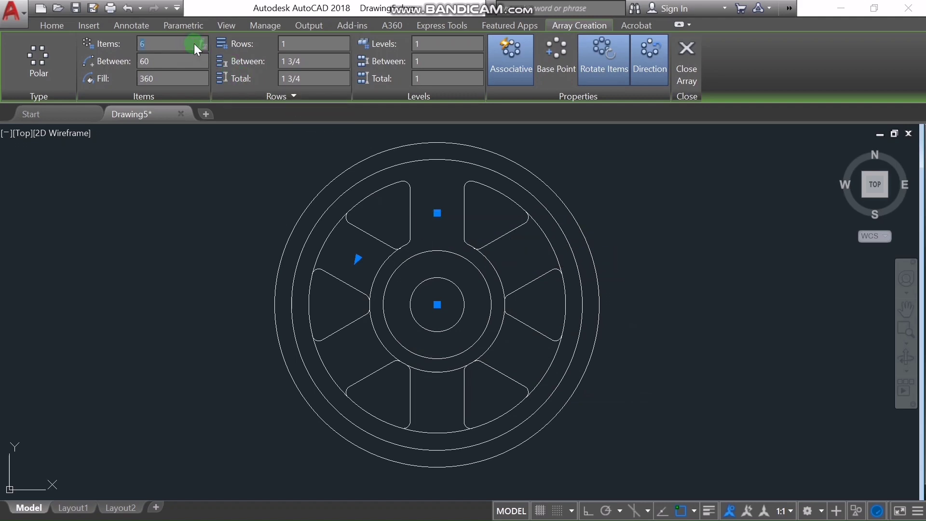
pyautogui.write('3')
pyautogui.click(247, 99)
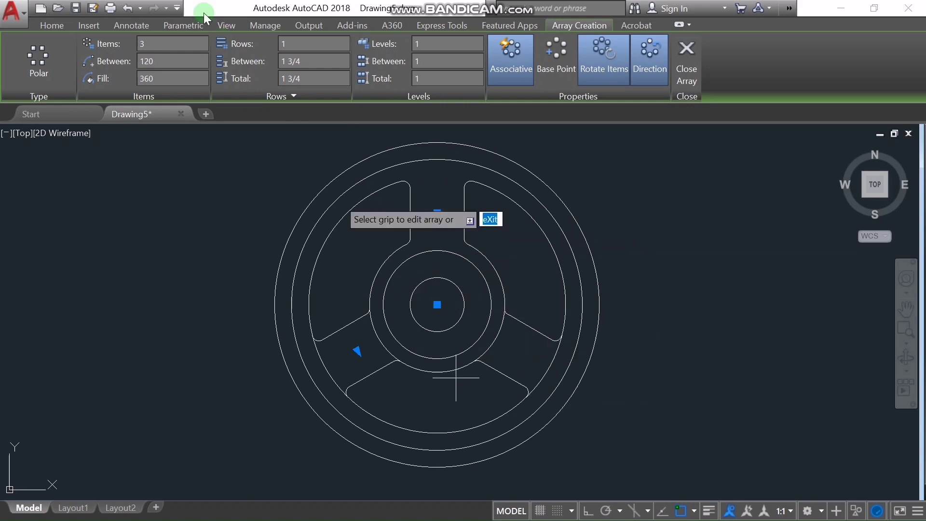
# Finish the array and trim the inner rim arc and outer hub arc that cross the lower-left spoke
pyautogui.click(59, 23)
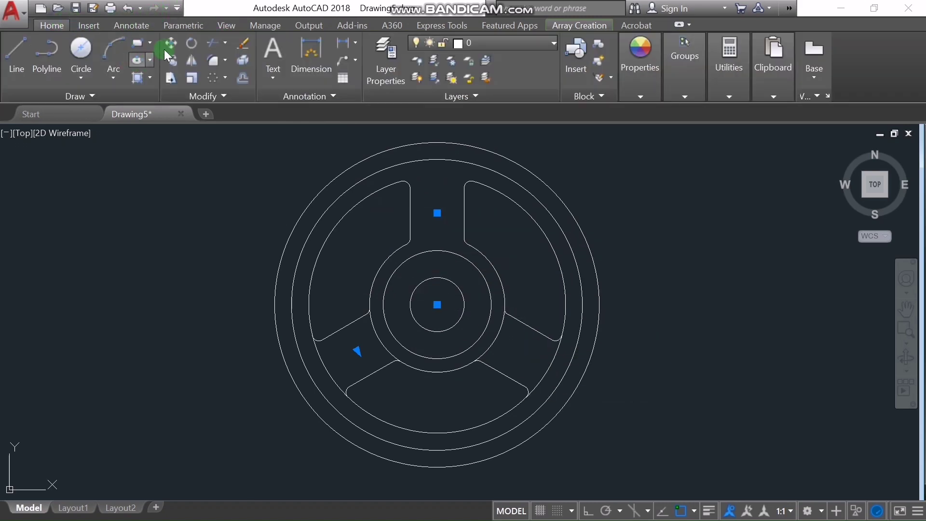
pyautogui.click(210, 43)
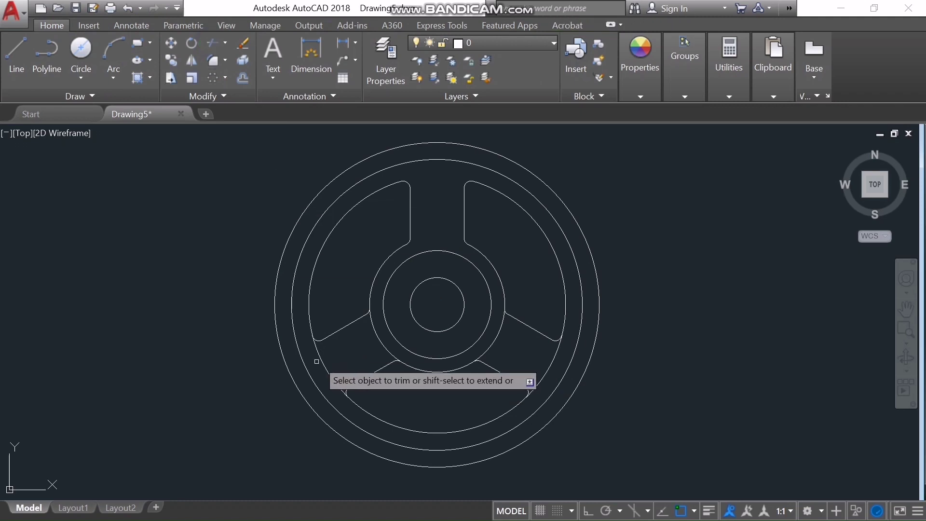
pyautogui.click(380, 341)
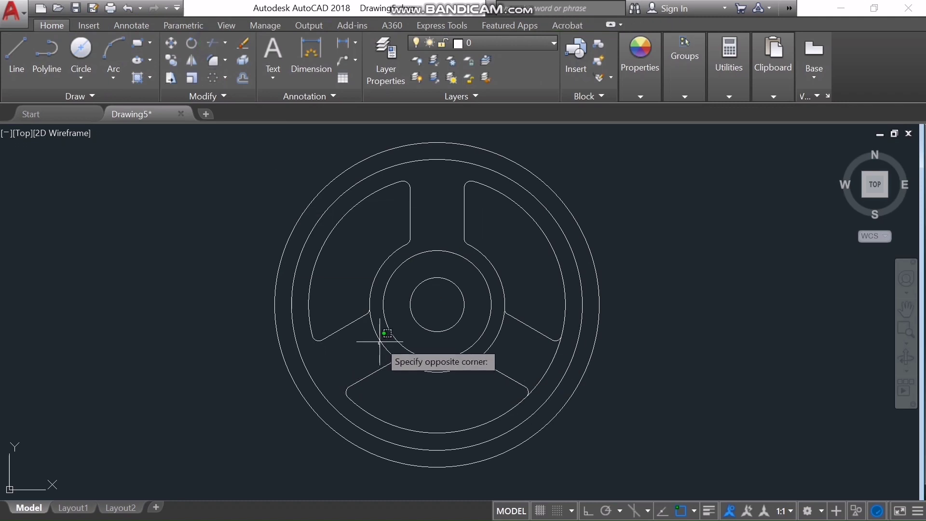
pyautogui.click(380, 341)
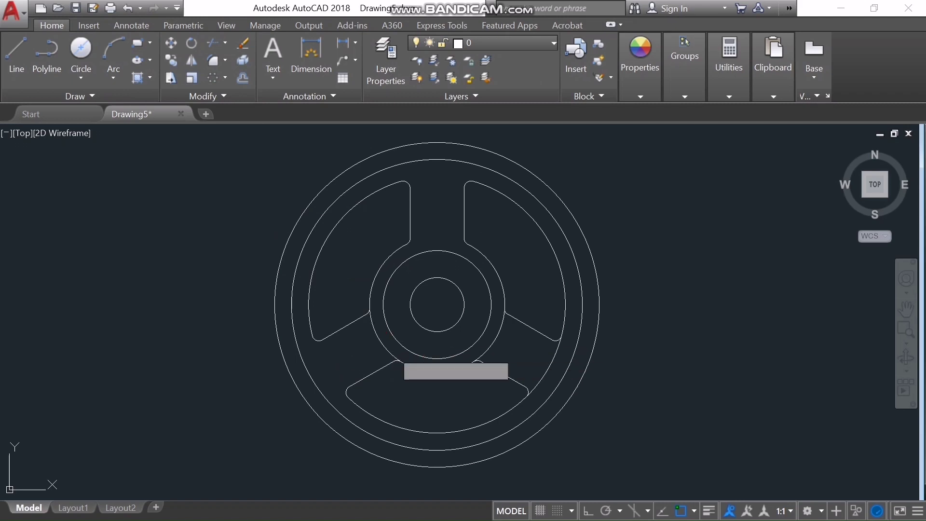
pyautogui.click(392, 350)
pyautogui.click(383, 356)
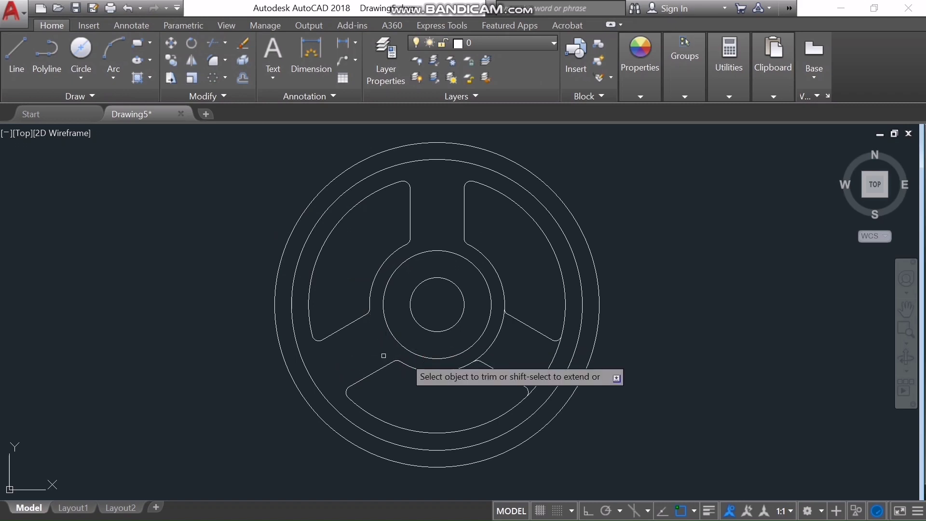
# Trim the outer hub arc and inner rim arc that cross the lower-right spoke
pyautogui.click(497, 346)
pyautogui.click(488, 346)
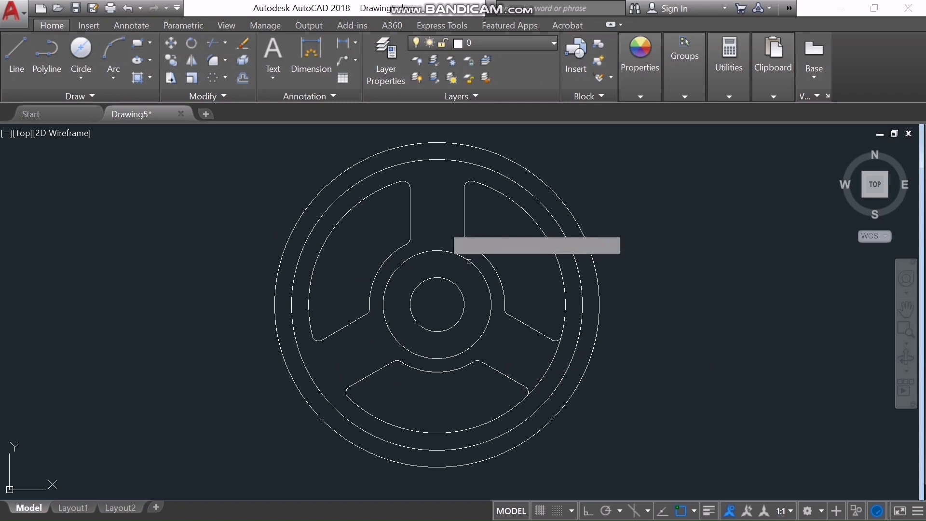
# Switch to the Acrobat PDF, move its window beside the drawing, and check the handwheel's keyway dimensions
pyautogui.hotkey('alt', 'Tab')
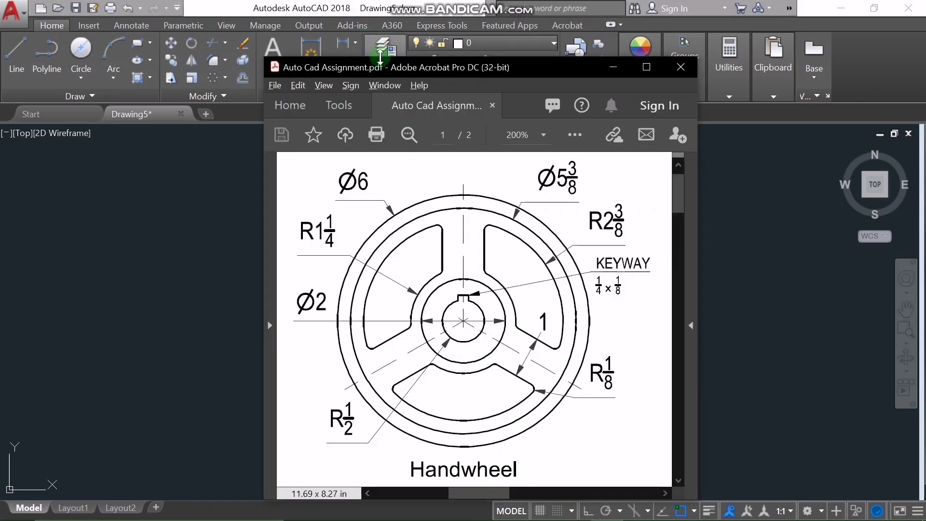
pyautogui.moveTo(381, 68); pyautogui.dragTo(575, 60)
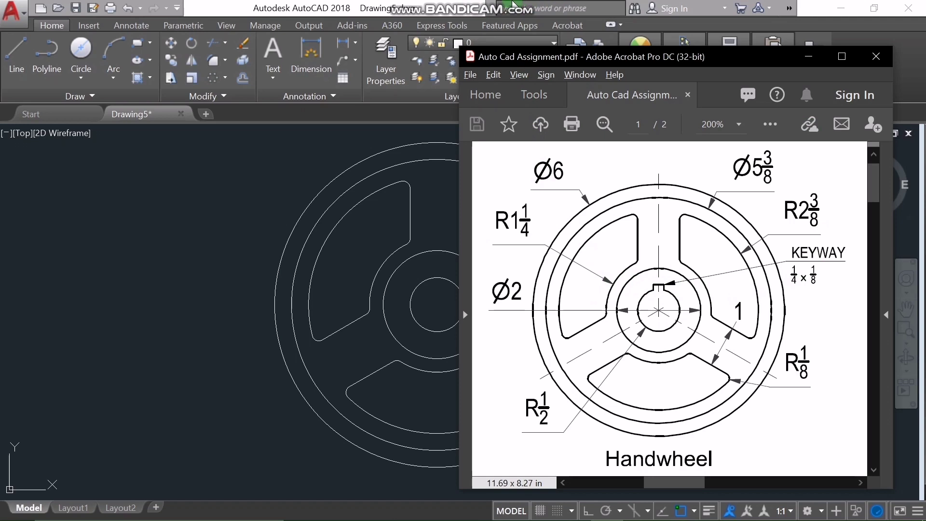
pyautogui.moveTo(514, 5)
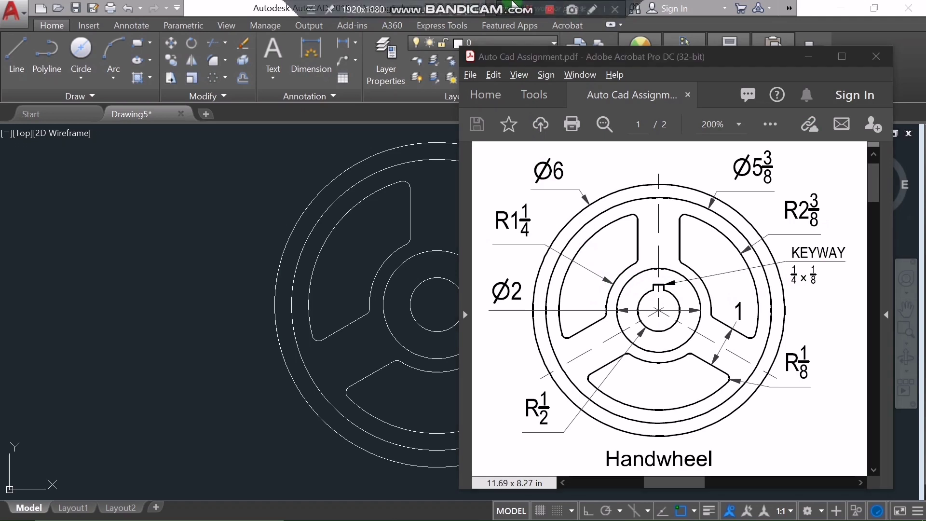
pyautogui.click(591, 8)
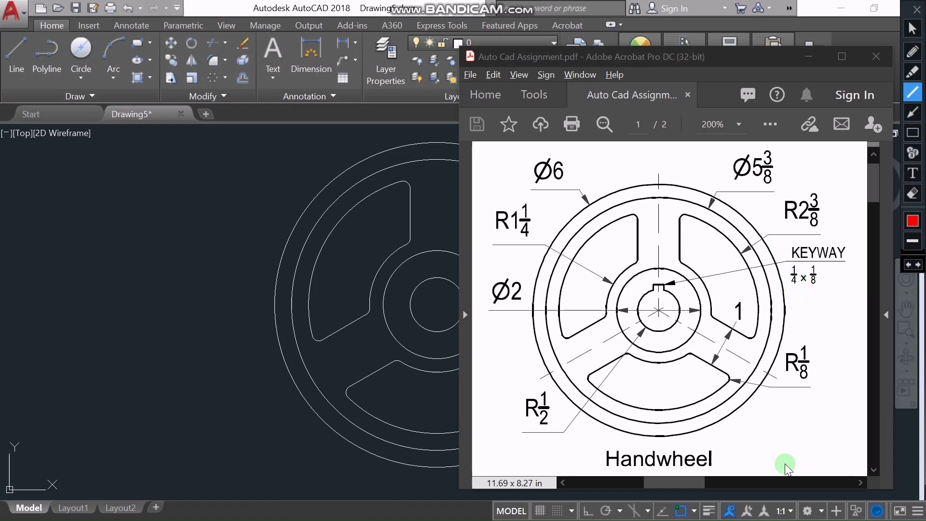
# Switch to the Paint sketch of the bore and keyway and mark the distance from the circle's center to the keyway's outer edge
pyautogui.hotkey('alt', 'Tab')
pyautogui.hotkey('alt', 'Tab')
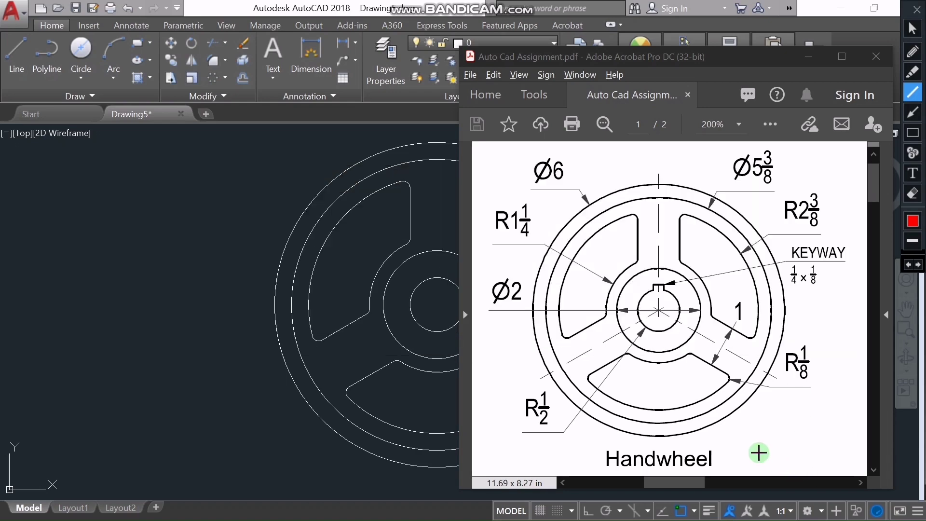
pyautogui.press('Escape')
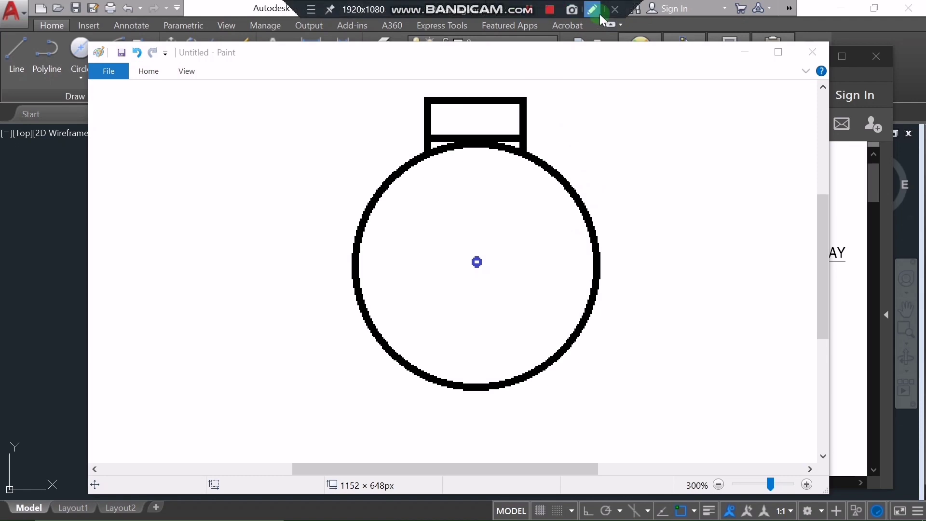
pyautogui.click(601, 13)
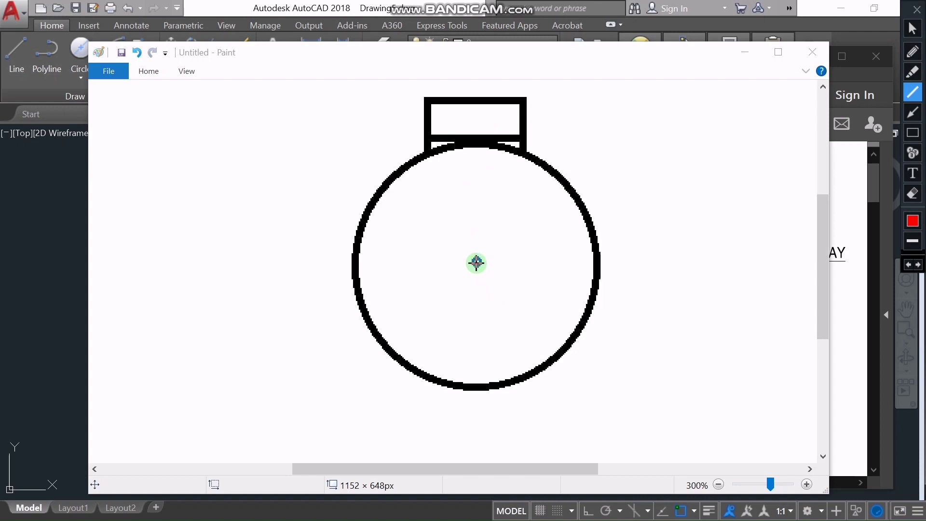
pyautogui.moveTo(477, 262); pyautogui.dragTo(478, 95)
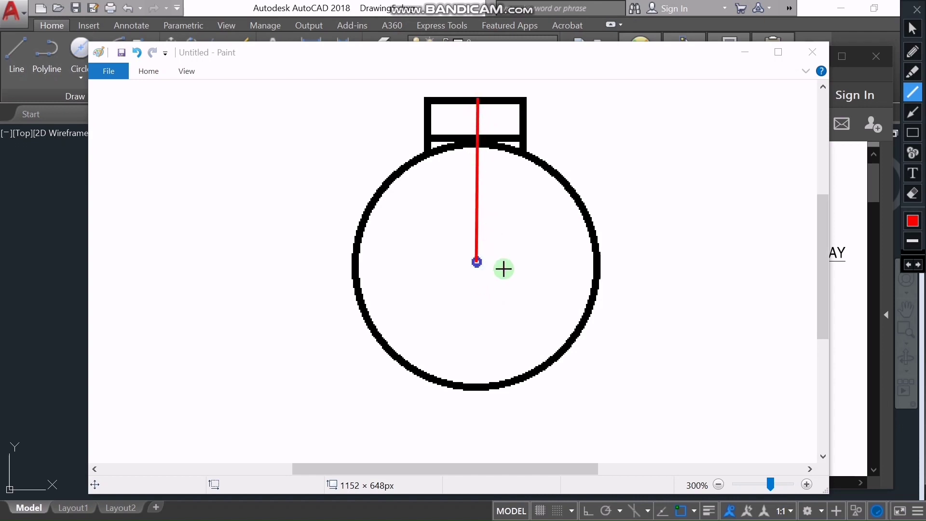
pyautogui.moveTo(477, 262)
pyautogui.mouseDown()
pyautogui.moveTo(477, 140)
pyautogui.moveTo(524, 116)
pyautogui.moveTo(527, 100)
pyautogui.mouseUp()
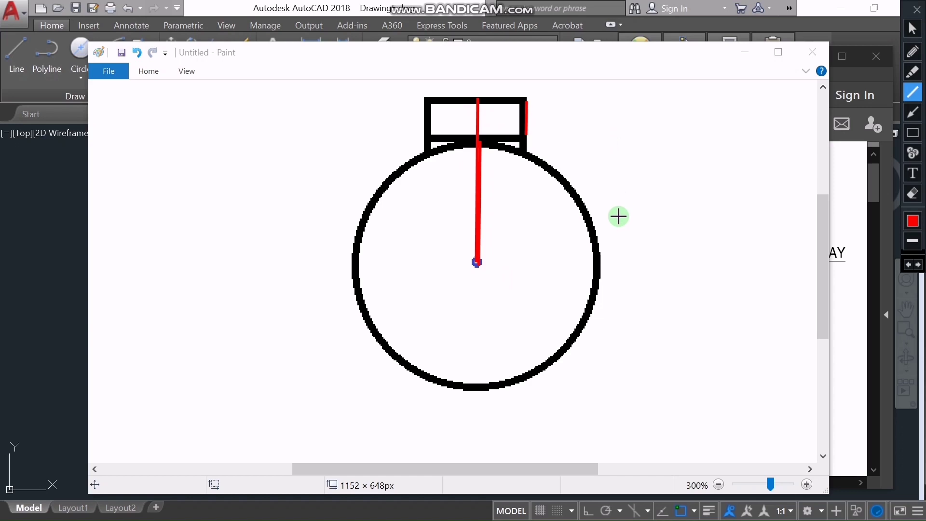
# Check the keyway in the Acrobat PDF, return to AutoCAD, and draw a 5/8 line at 90° from the circles' center
pyautogui.hotkey('alt', 'Tab')
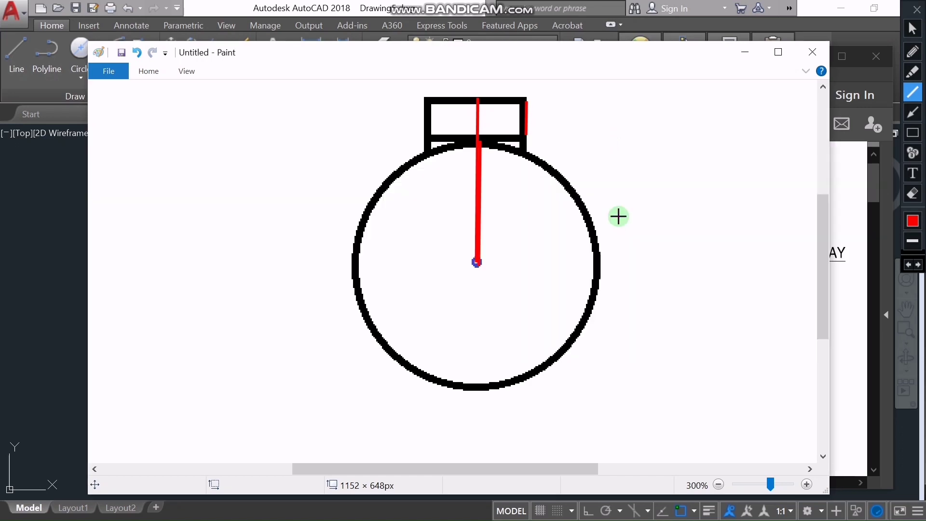
pyautogui.hotkey('alt', 'Tab')
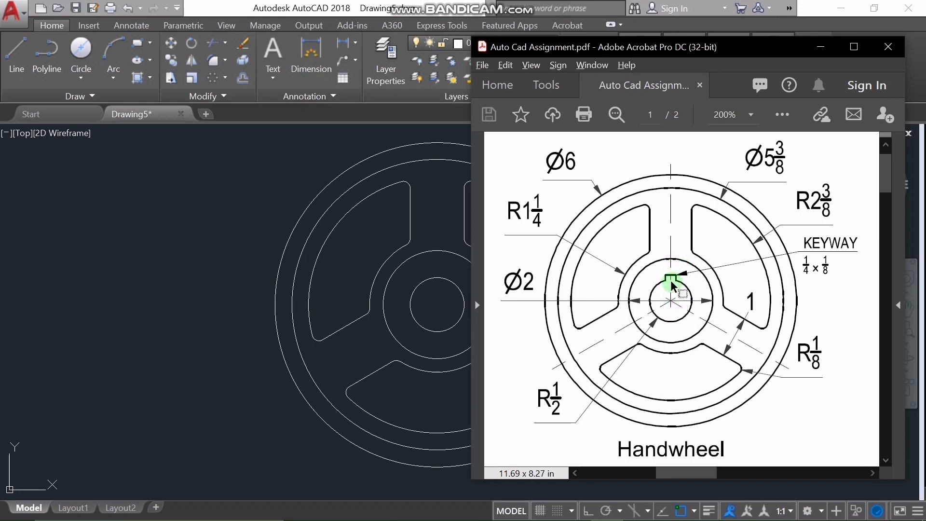
pyautogui.click(408, 4)
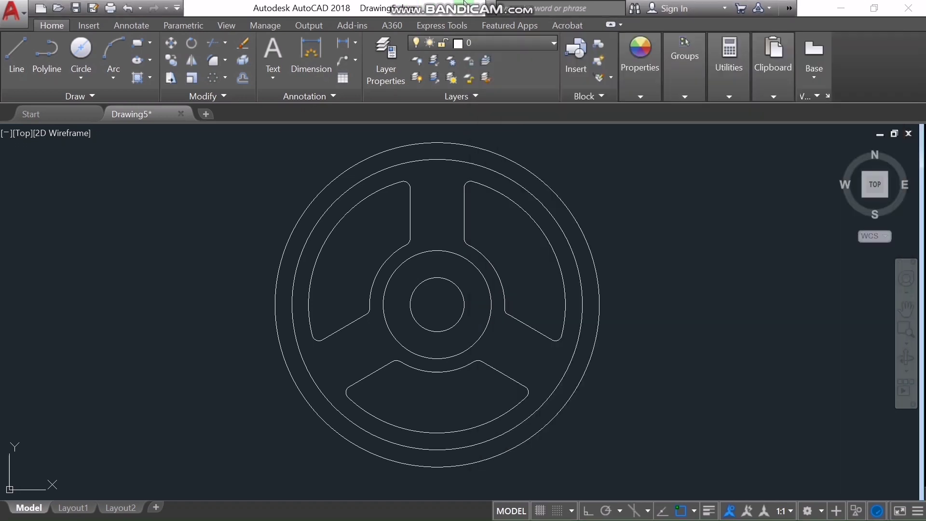
pyautogui.click(17, 51)
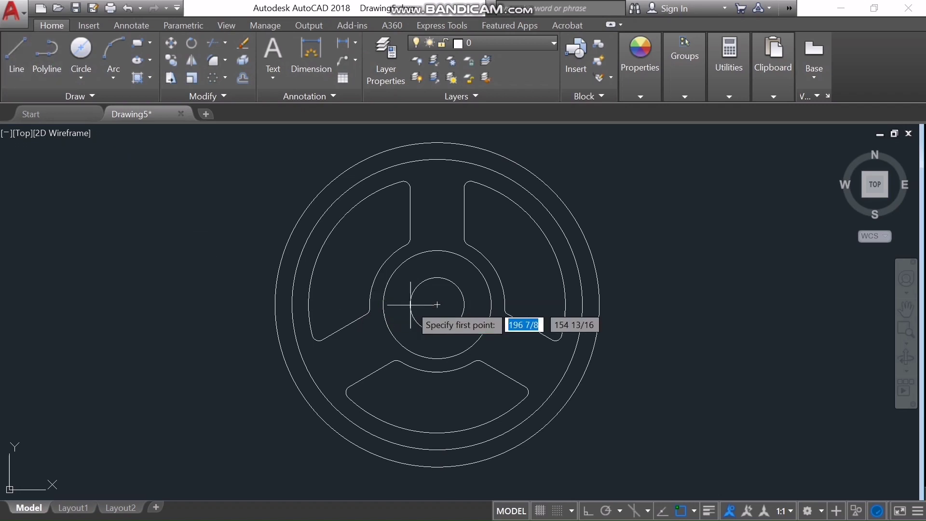
pyautogui.click(437, 304)
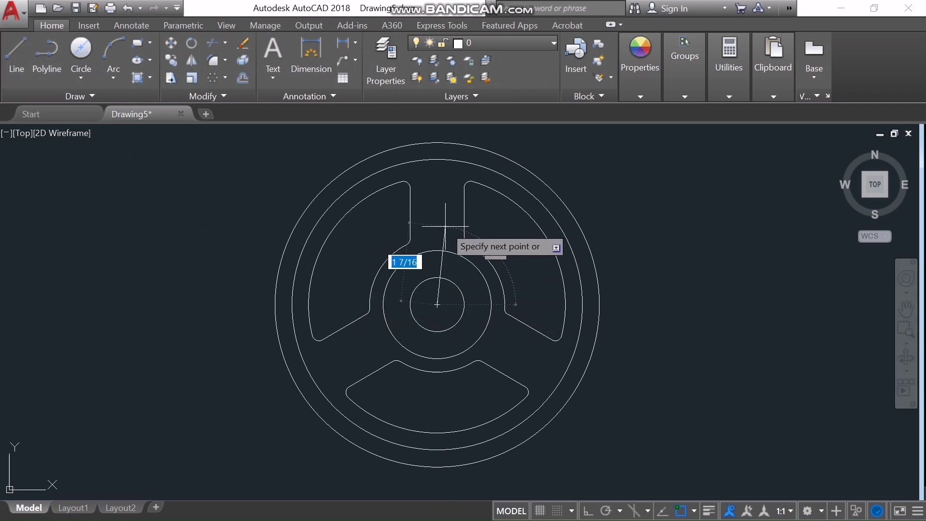
pyautogui.write('5/8')
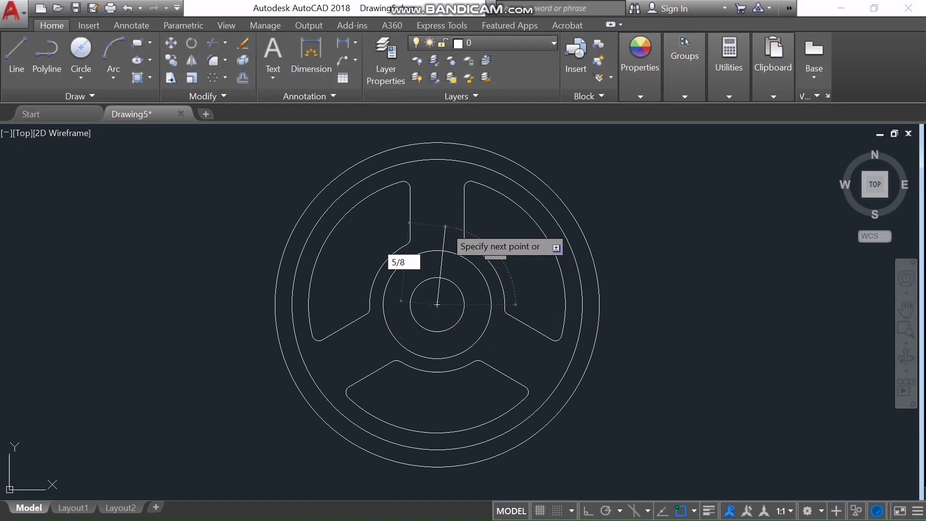
pyautogui.press('Tab')
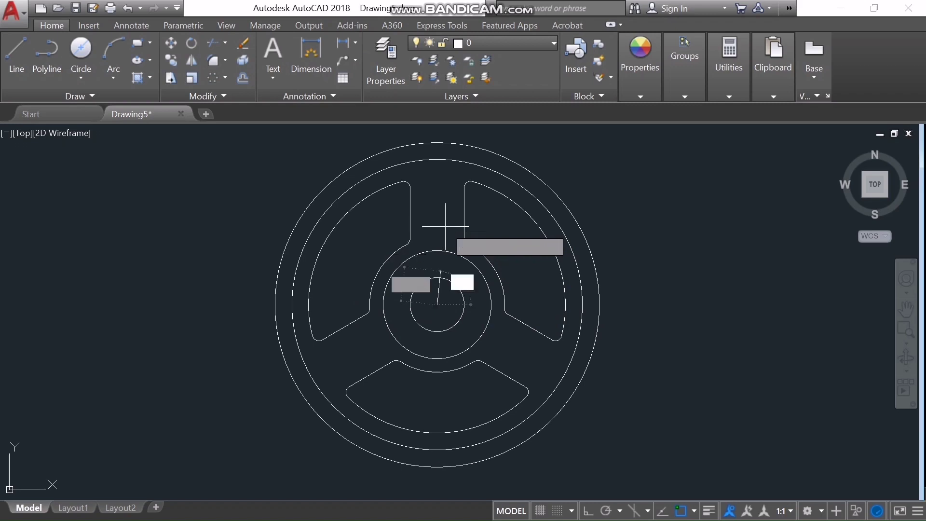
pyautogui.write('90')
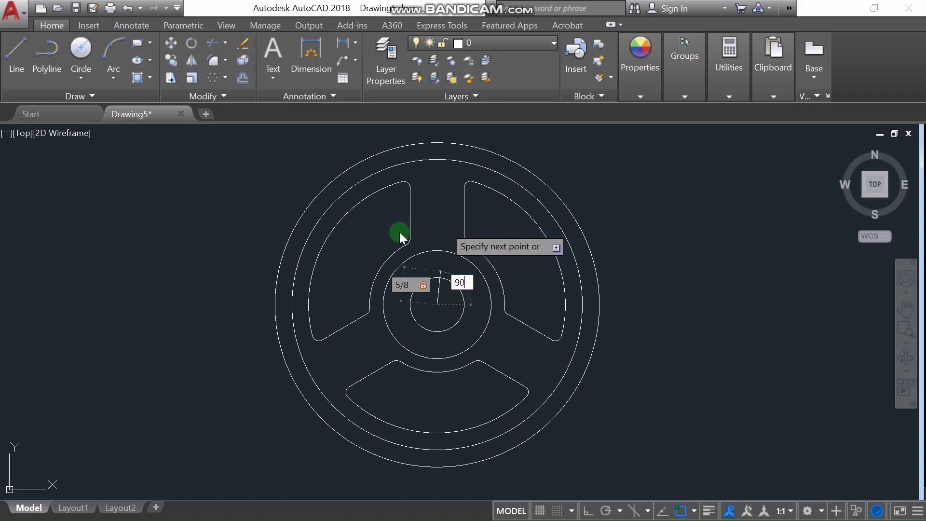
pyautogui.press('Return')
pyautogui.press('Return')
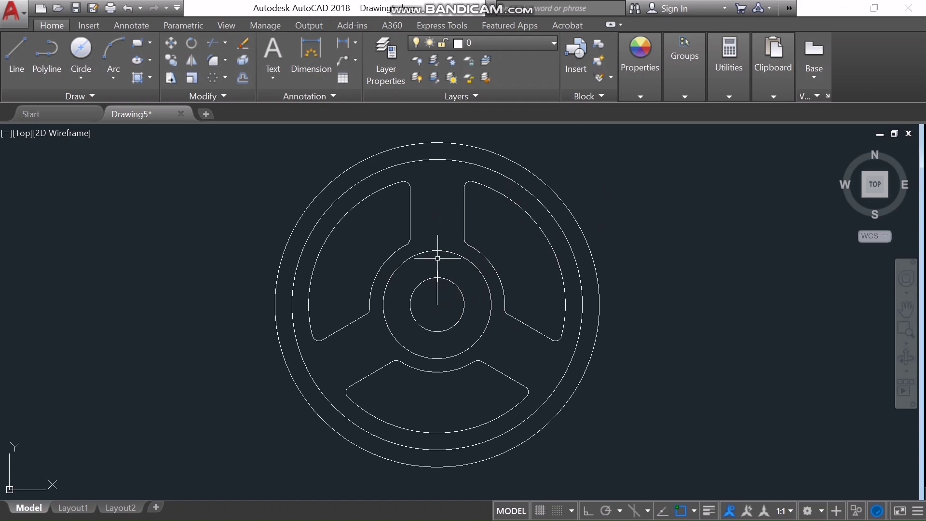
# Check the keyway width in the Acrobat PDF, return to AutoCAD, and offset the vertical center line 1/8 to each side
pyautogui.hotkey('alt', 'Tab')
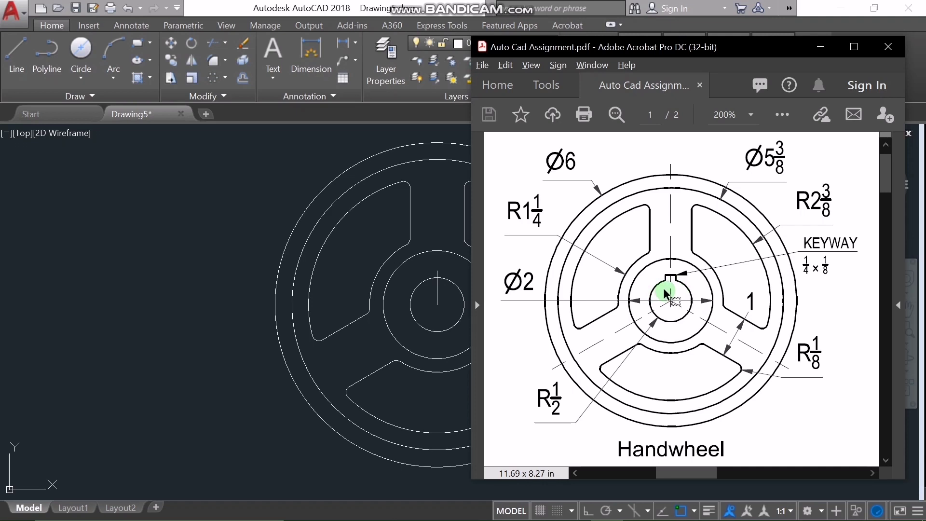
pyautogui.click(338, 6)
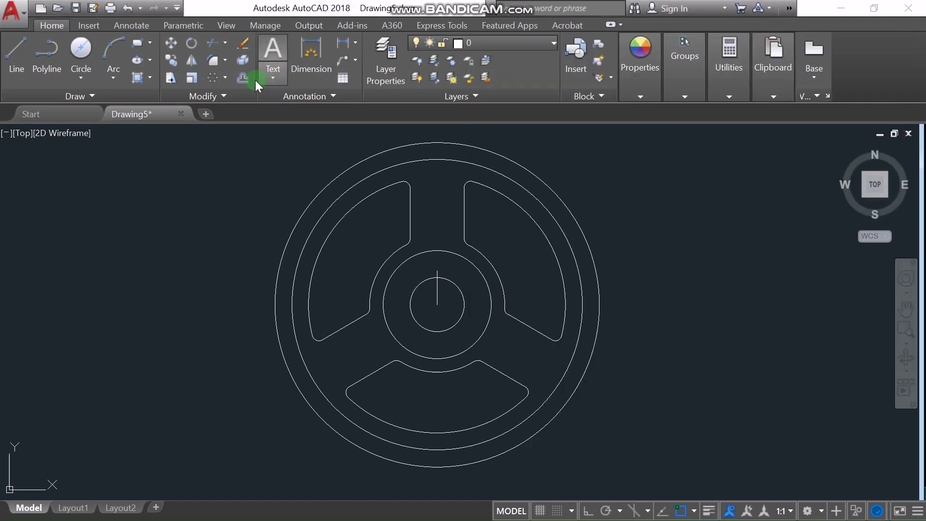
pyautogui.click(241, 79)
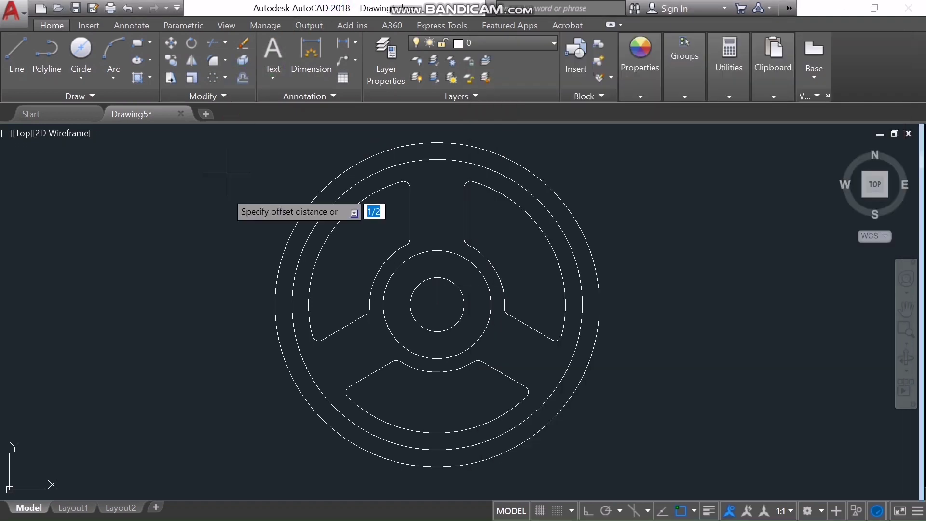
pyautogui.write('1/')
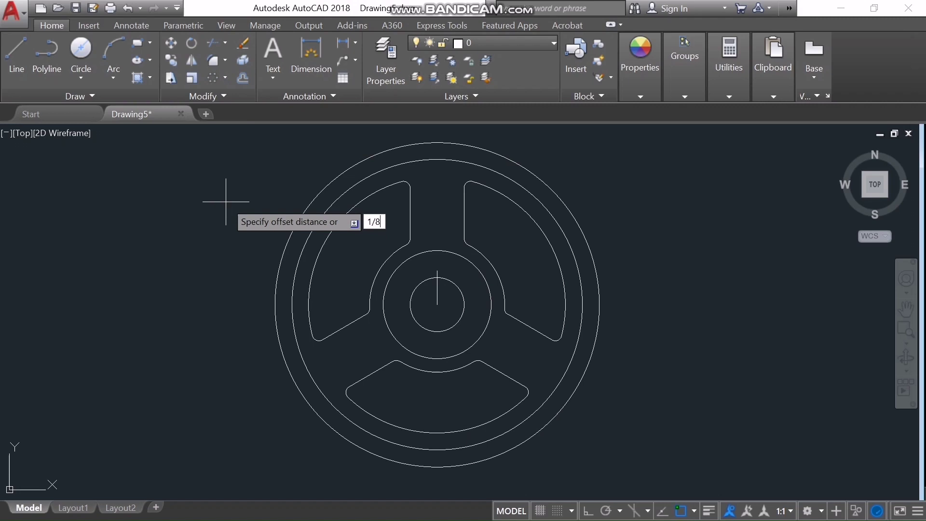
pyautogui.write('8')
pyautogui.press('Return')
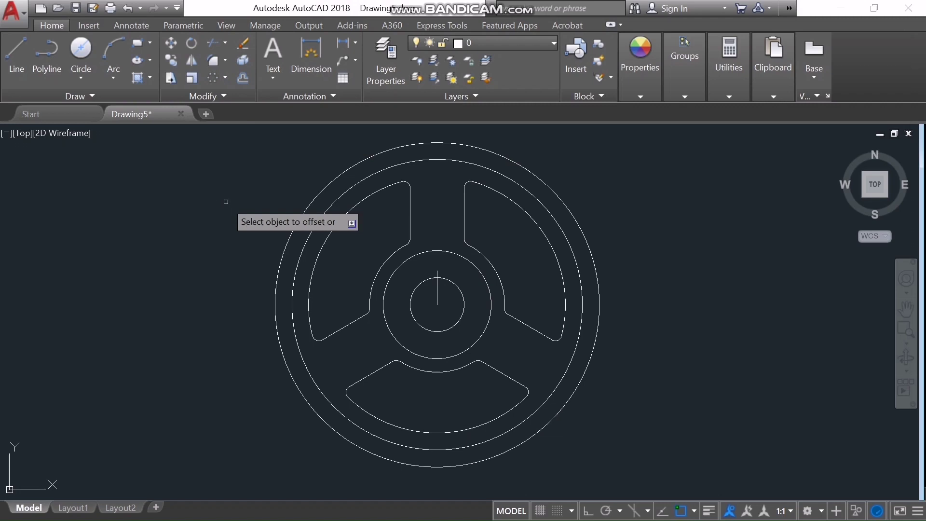
pyautogui.click(438, 282)
pyautogui.click(429, 273)
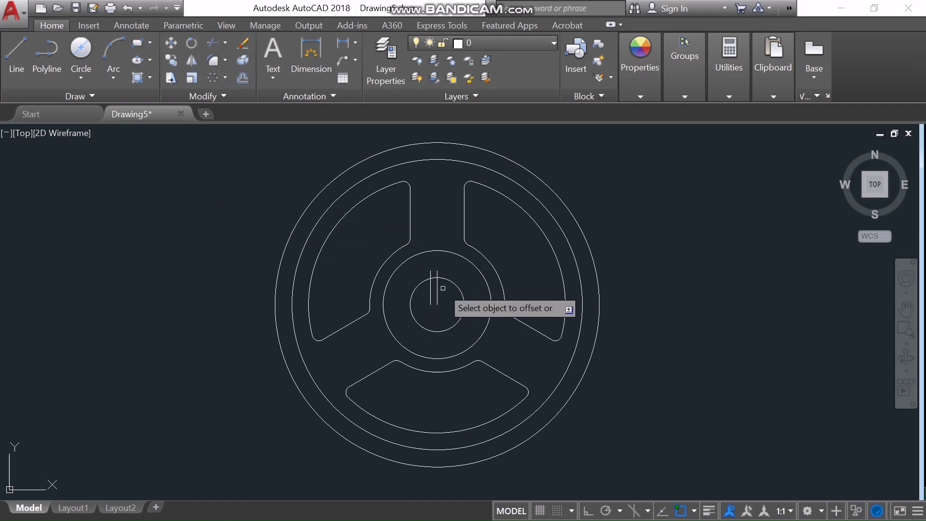
pyautogui.click(437, 294)
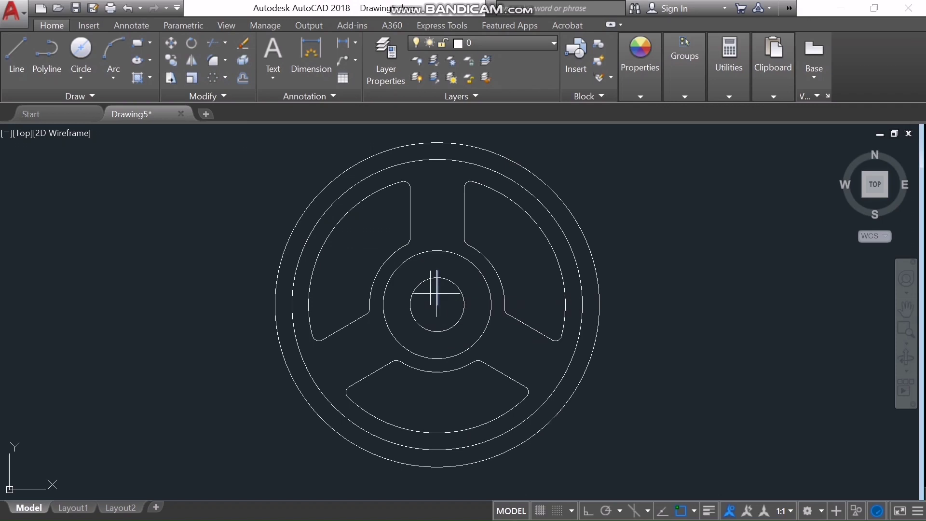
pyautogui.click(443, 277)
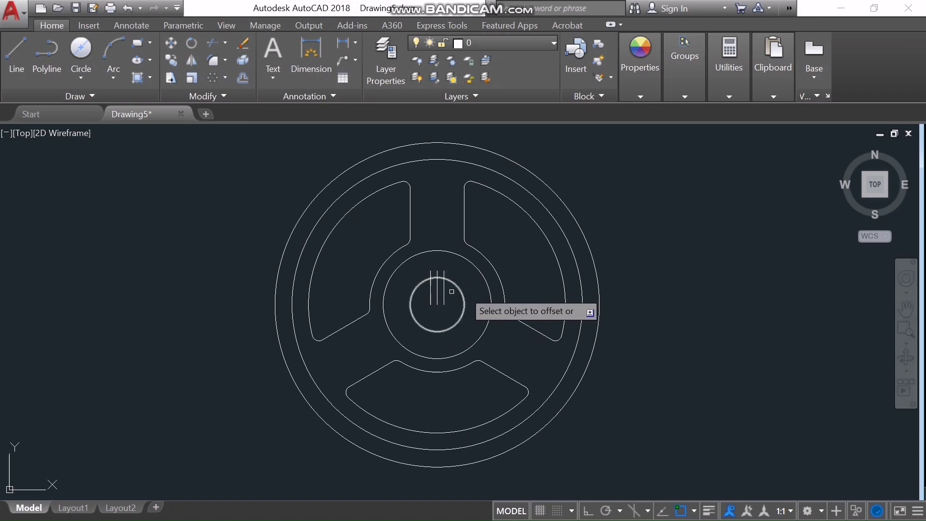
pyautogui.press('Escape')
# Draw a horizontal line joining the upper ends of the two offset lines to close the keyway
pyautogui.click(107, 55)
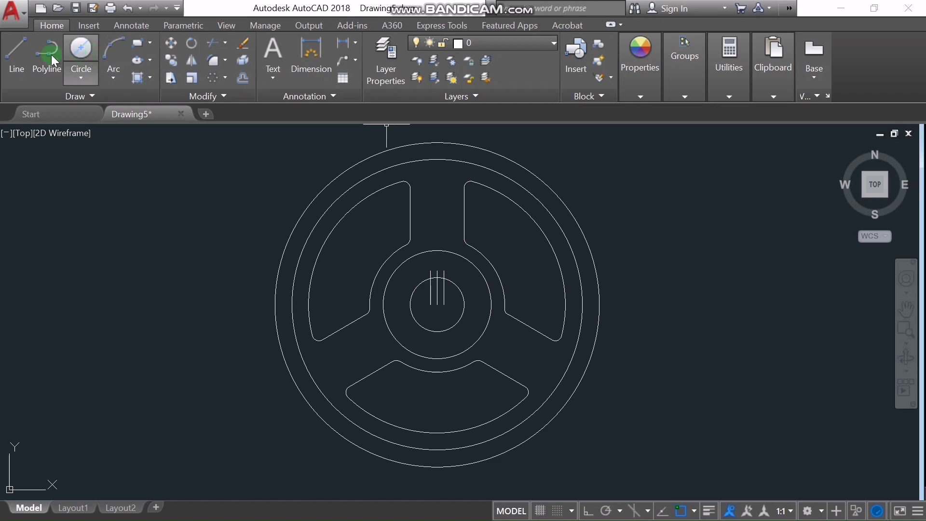
pyautogui.click(26, 56)
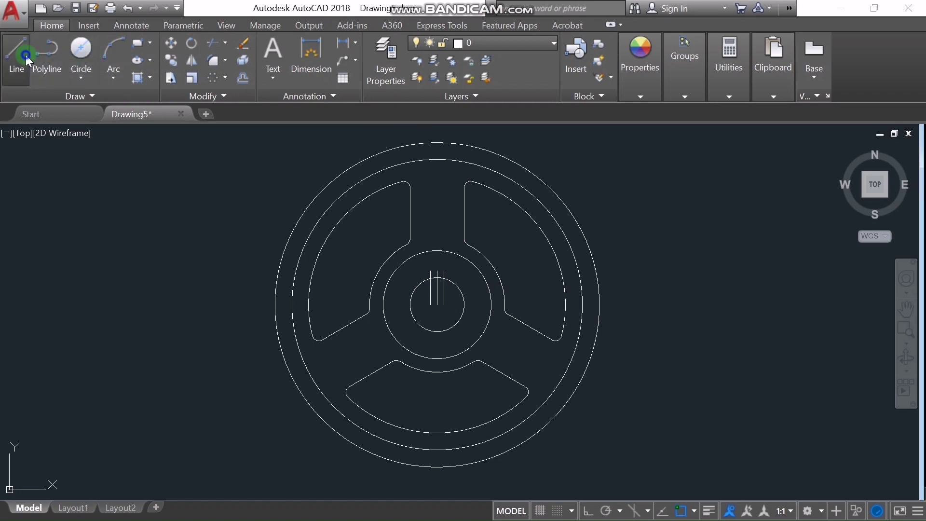
pyautogui.click(431, 271)
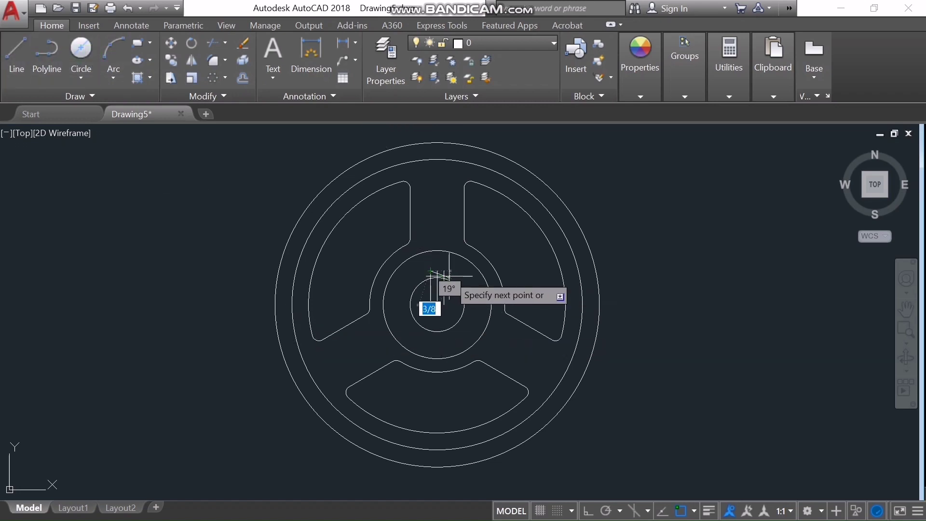
pyautogui.click(444, 271)
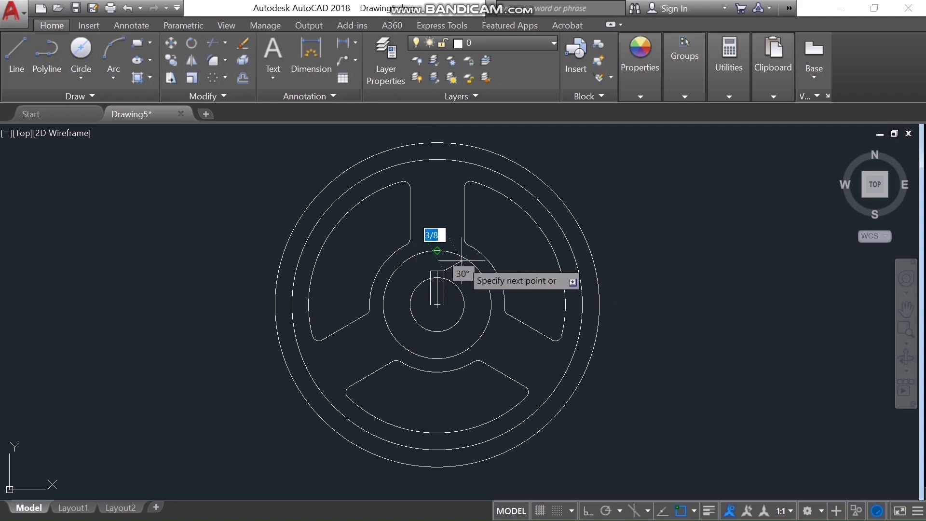
pyautogui.press('Return')
# Trim the parts of the three vertical keyway lines that lie inside the smallest circle
pyautogui.click(215, 47)
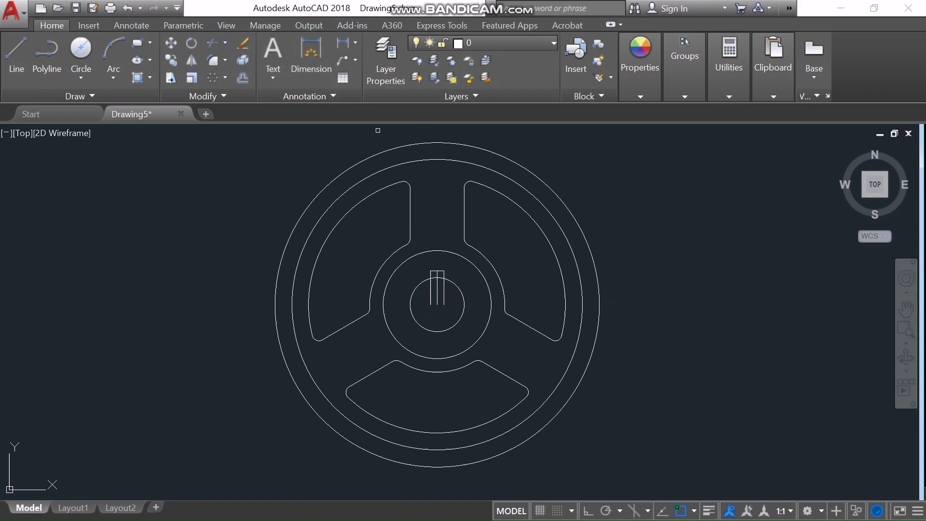
pyautogui.press('Return')
pyautogui.click(906, 343)
pyautogui.click(859, 368)
pyautogui.click(377, 221)
pyautogui.click(451, 291)
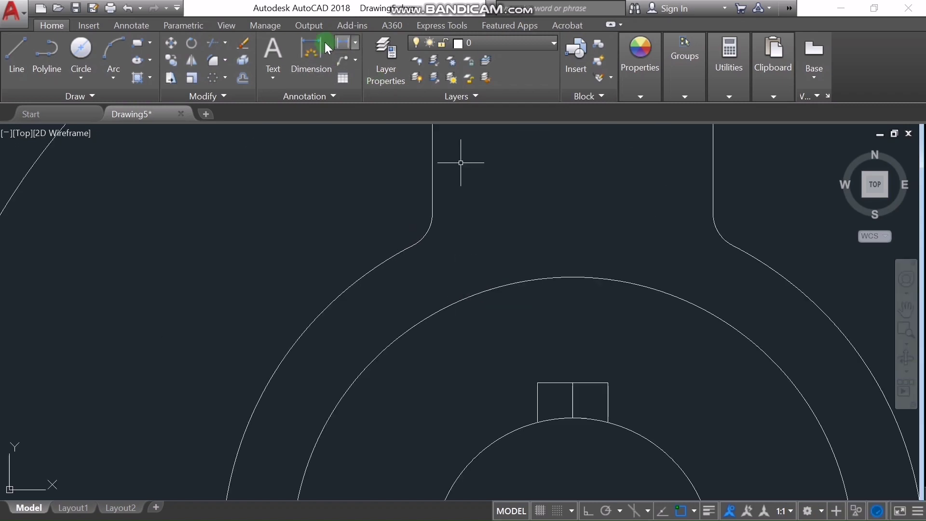
# Trim the smallest circle's arc between the keyway sides and delete the remaining middle line
pyautogui.click(571, 413)
pyautogui.click(576, 403)
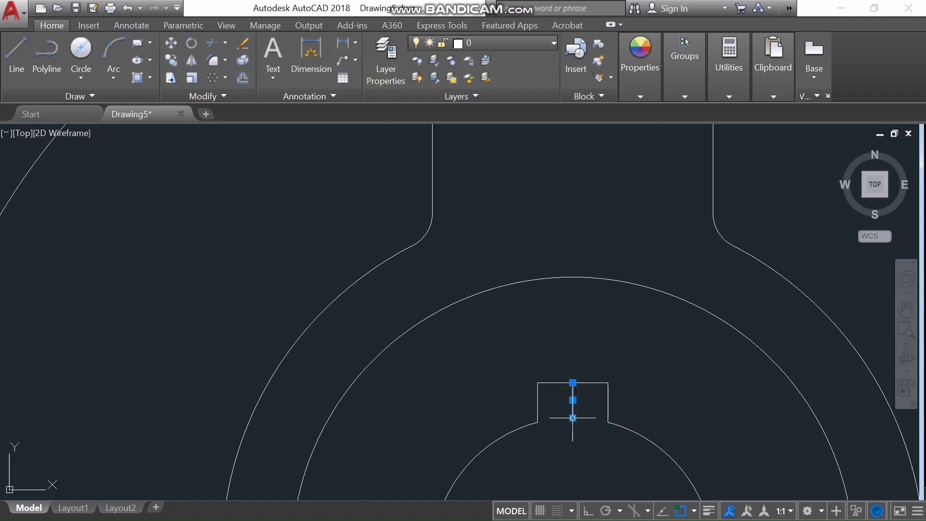
pyautogui.click(907, 343)
pyautogui.click(863, 356)
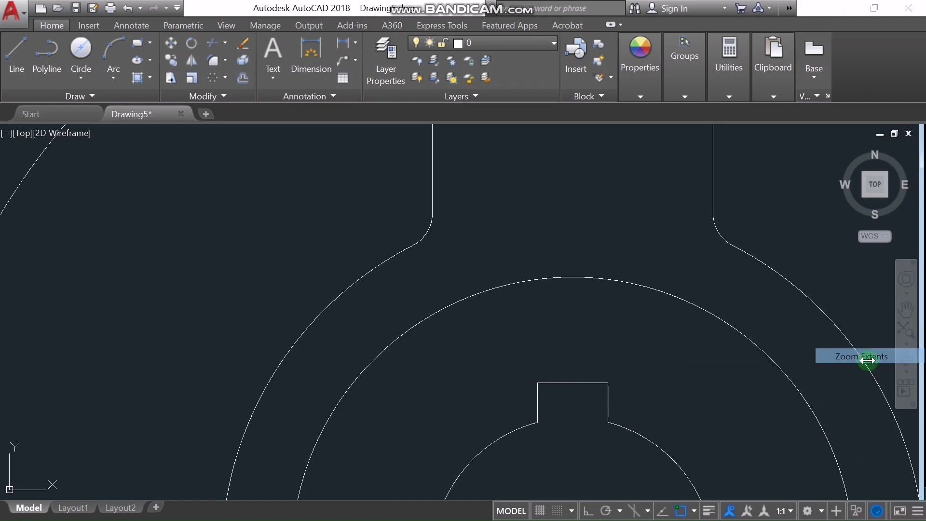